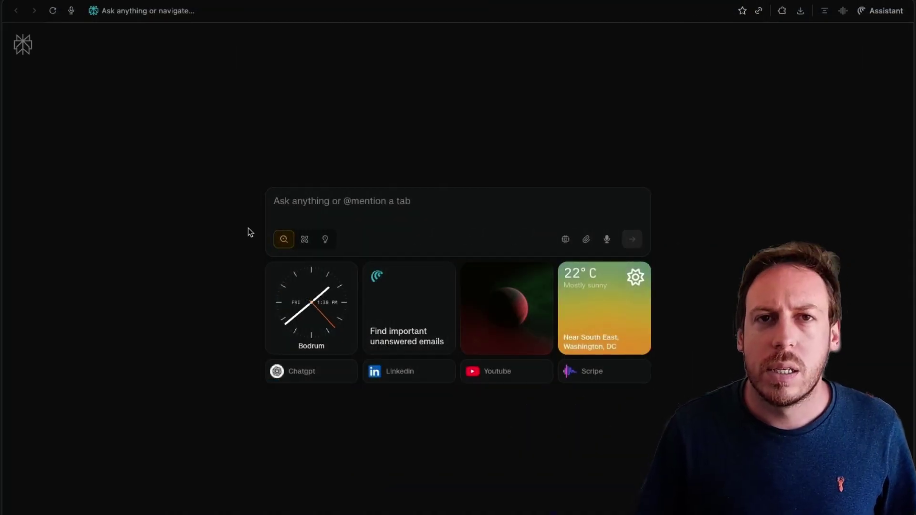
Open the Try Assistant showcase and browse the Delegate the Basics, Automate the Clicks and Inbox examples.
mouse_move(10, 40)
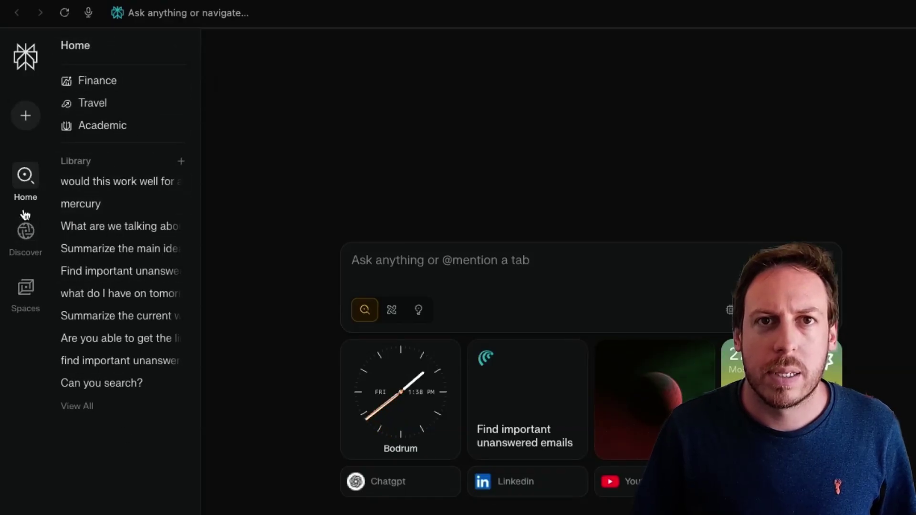
mouse_move(26, 237)
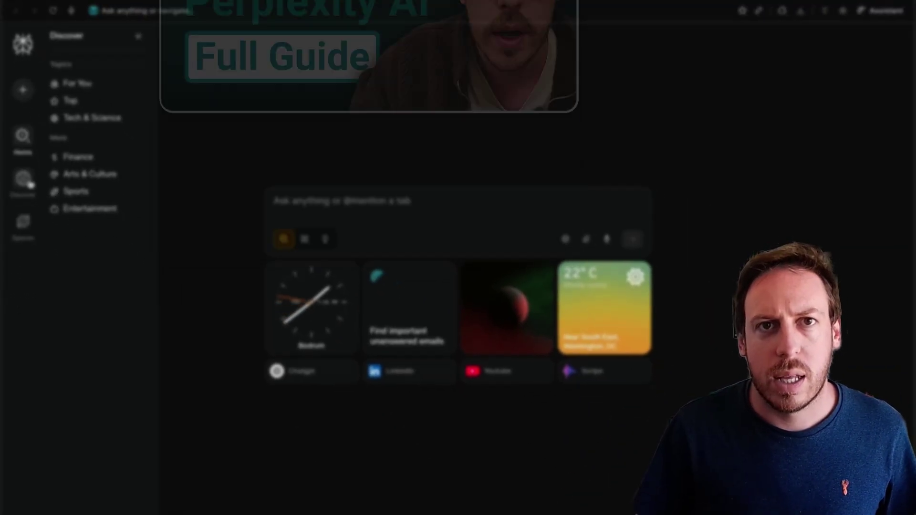
mouse_move(23, 231)
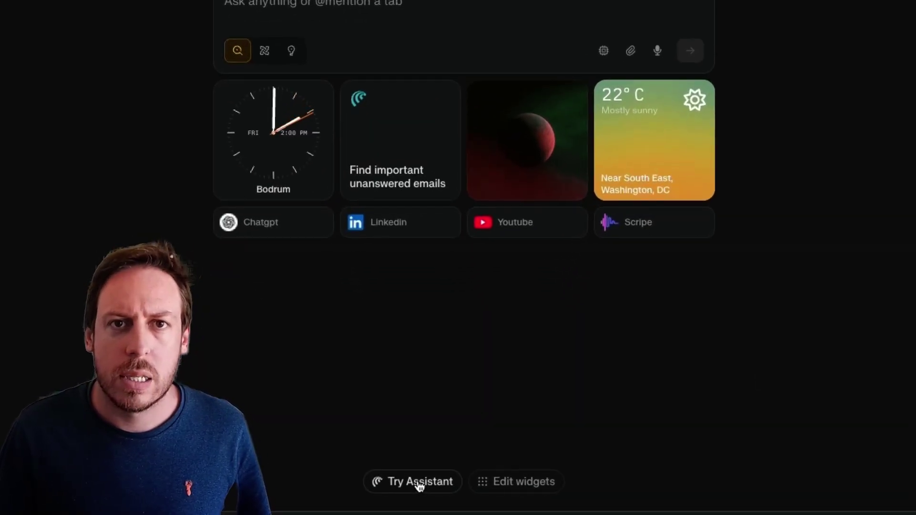
left_click(400, 482)
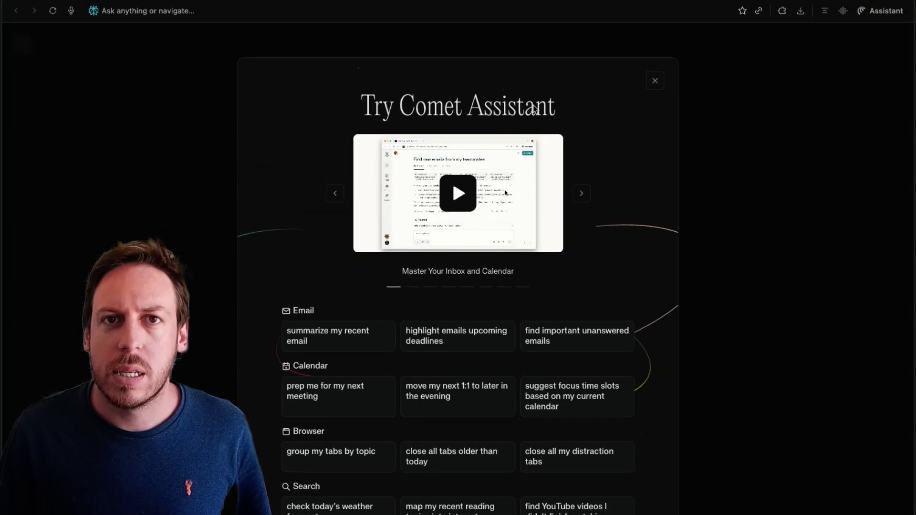
left_click(413, 286)
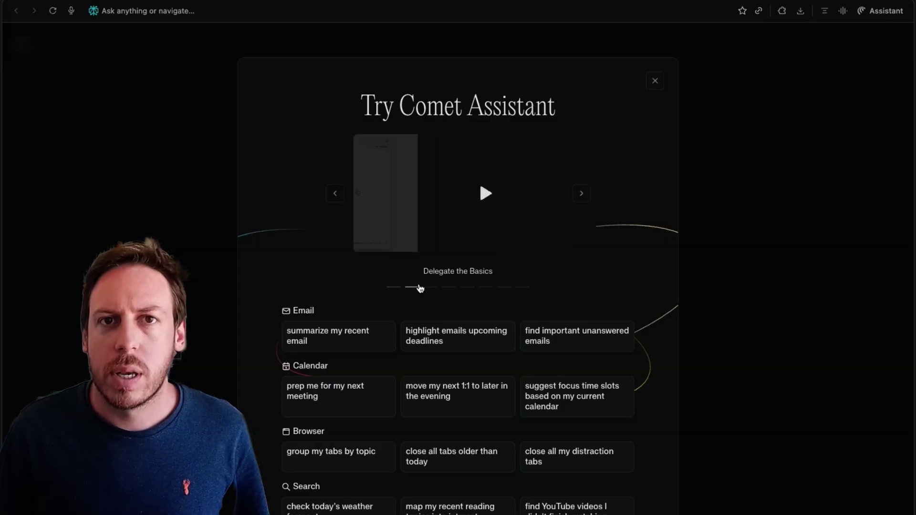
left_click(452, 287)
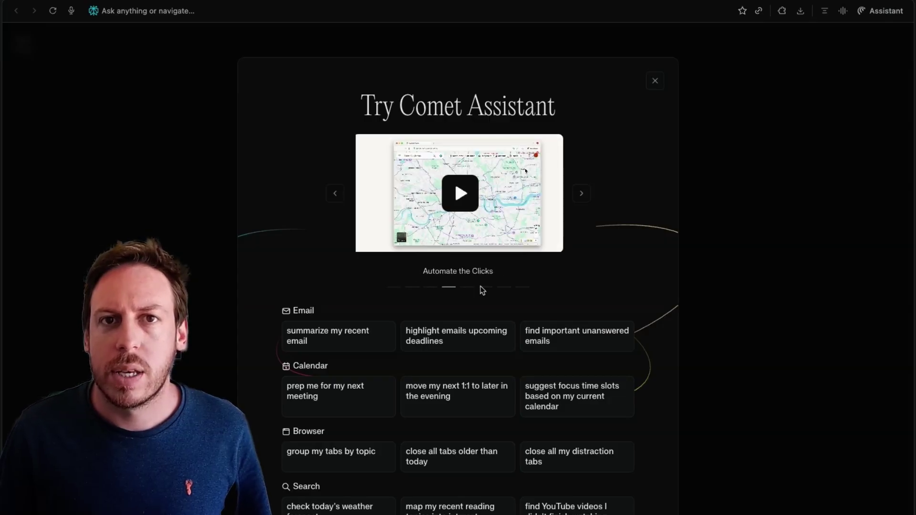
left_click(389, 288)
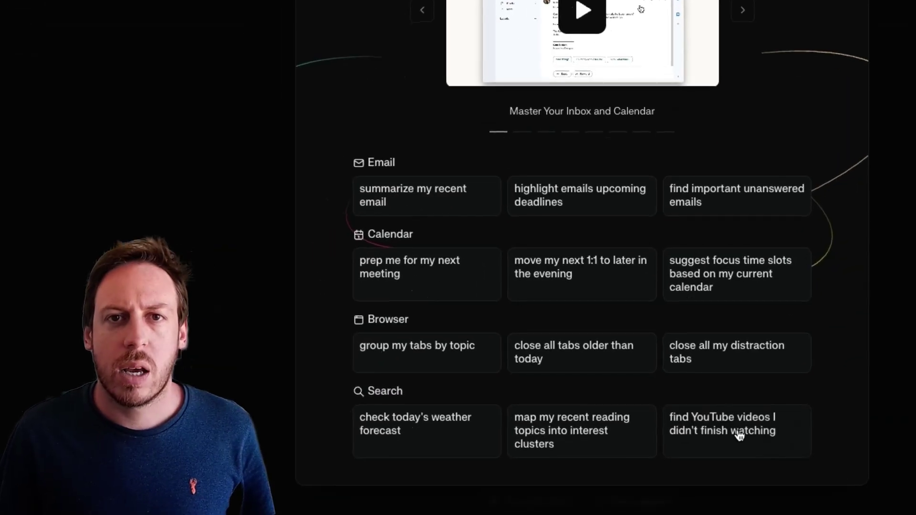
Run the 'find YouTube videos I didn't finish watching' example and read its four-video answer.
left_click(739, 434)
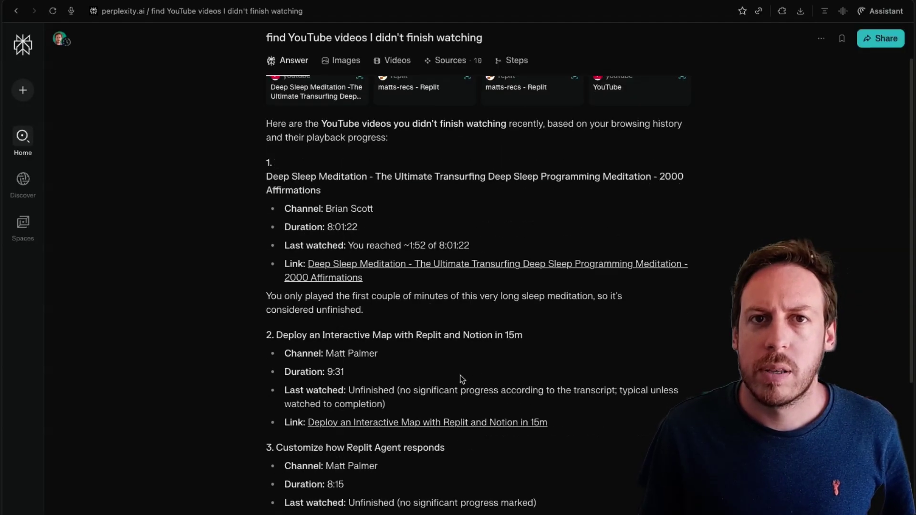
scroll(529, 365, "down", 3)
scroll(670, 336, "down", 4)
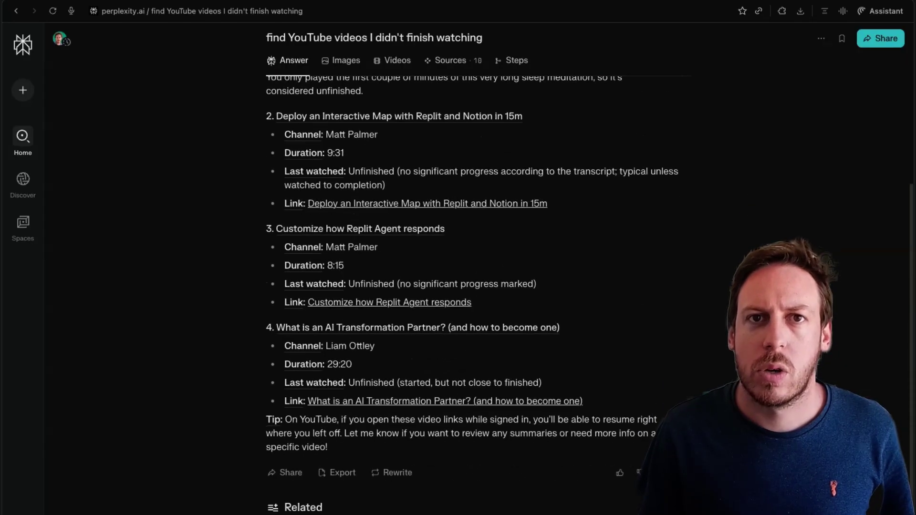
scroll(668, 364, "down", 3)
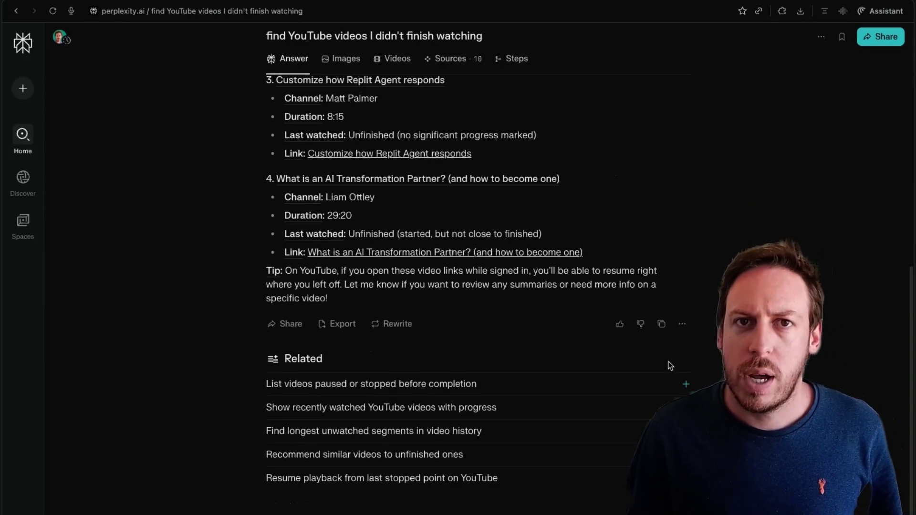
scroll(731, 399, "up", 5)
scroll(729, 399, "down", 5)
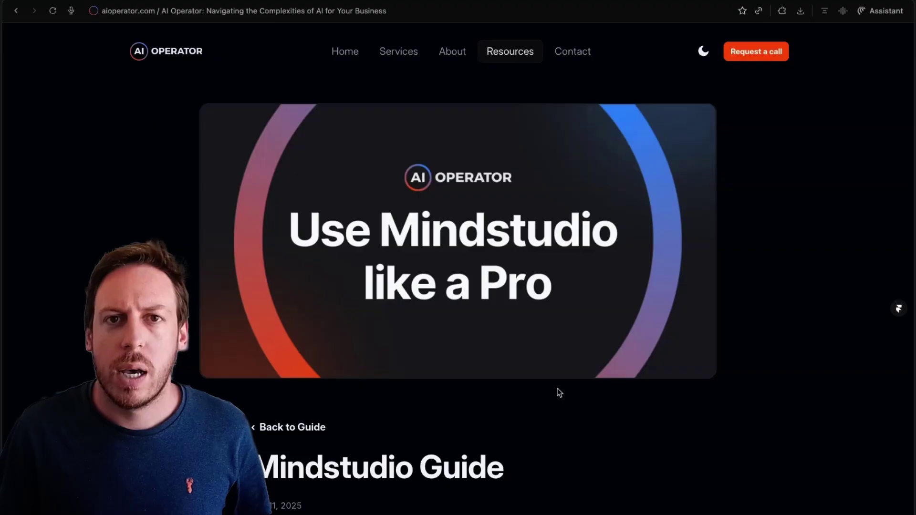
Ask the assistant to summarize the Mindstudio Guide article's workflows, security, integrations and collaboration features.
scroll(559, 393, "down", 2)
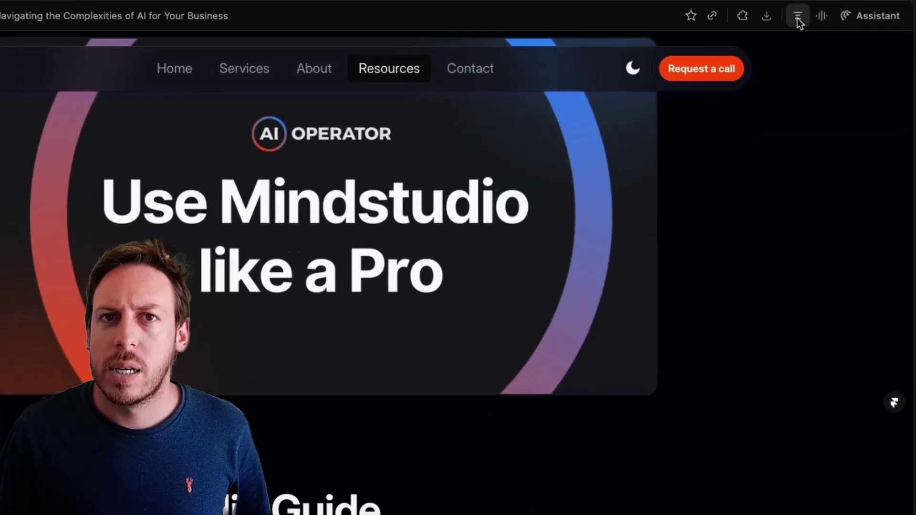
left_click(825, 12)
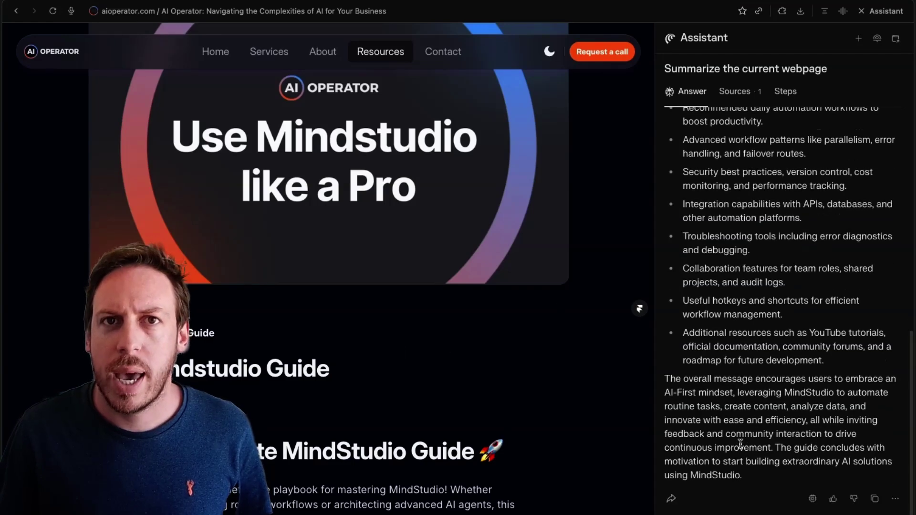
mouse_move(372, 56)
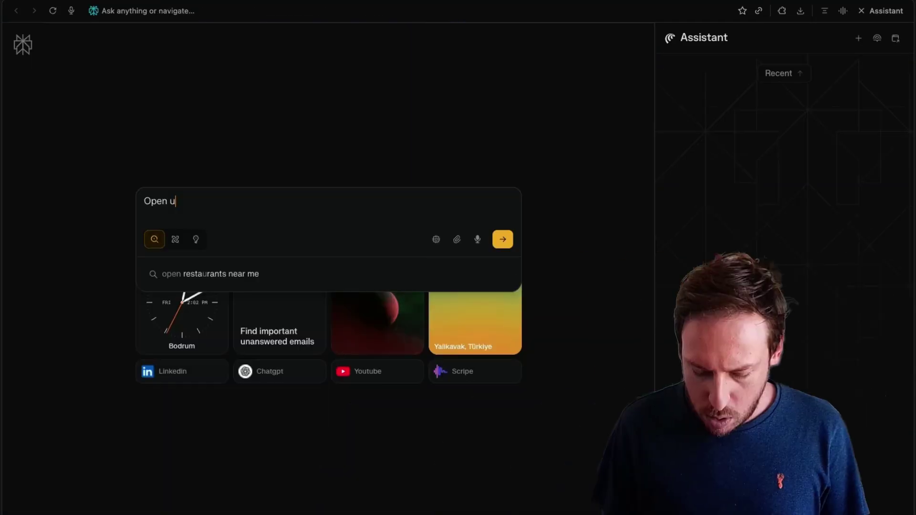
Ask the agent to find the creator's Perplexity video on his YouTube channel and open it in a new tab.
type("p ")
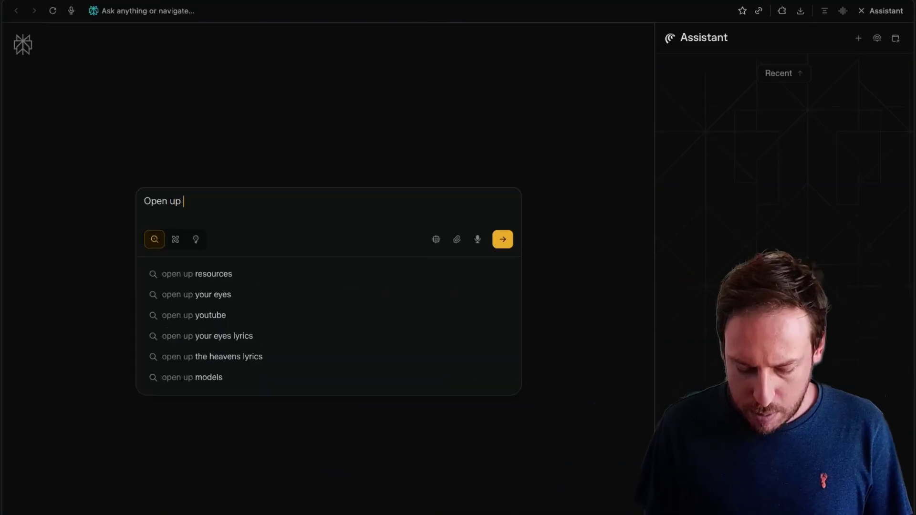
type("Tim Cakir youtube channel and find the")
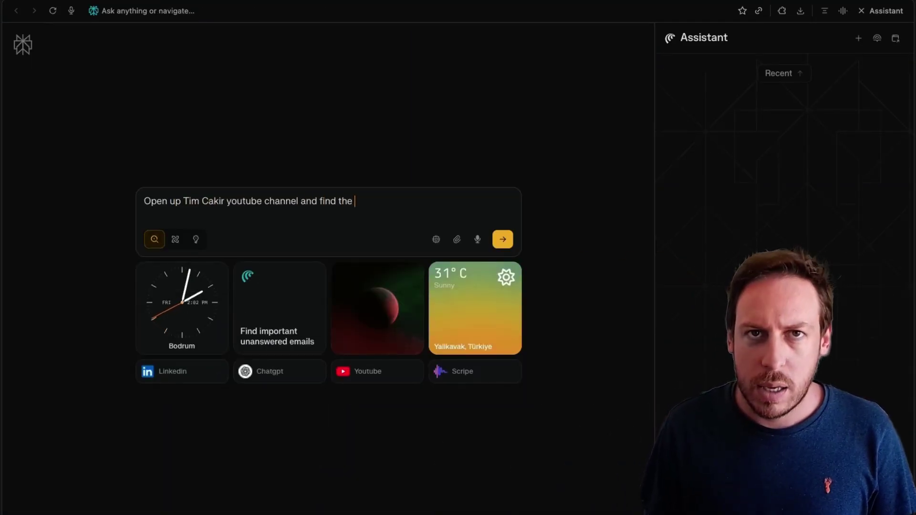
type(" video ab")
type("out Perplexity")
key("Return")
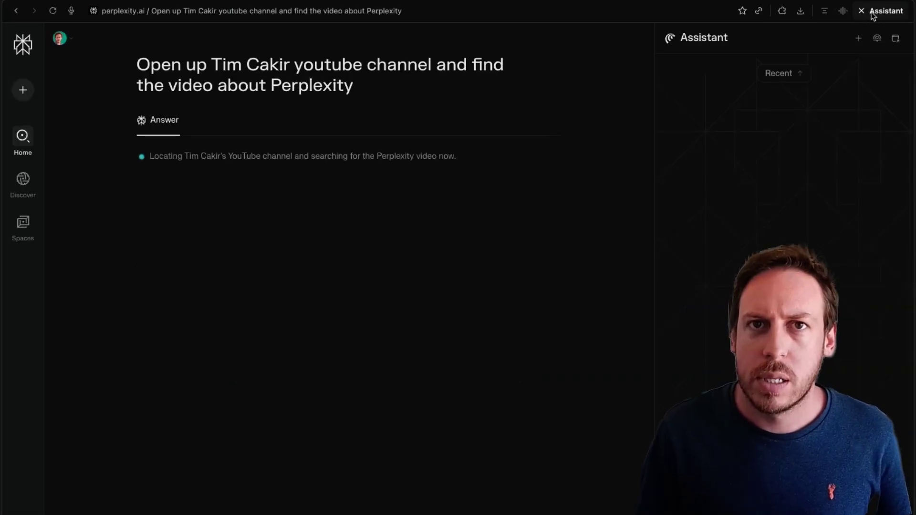
left_click(872, 15)
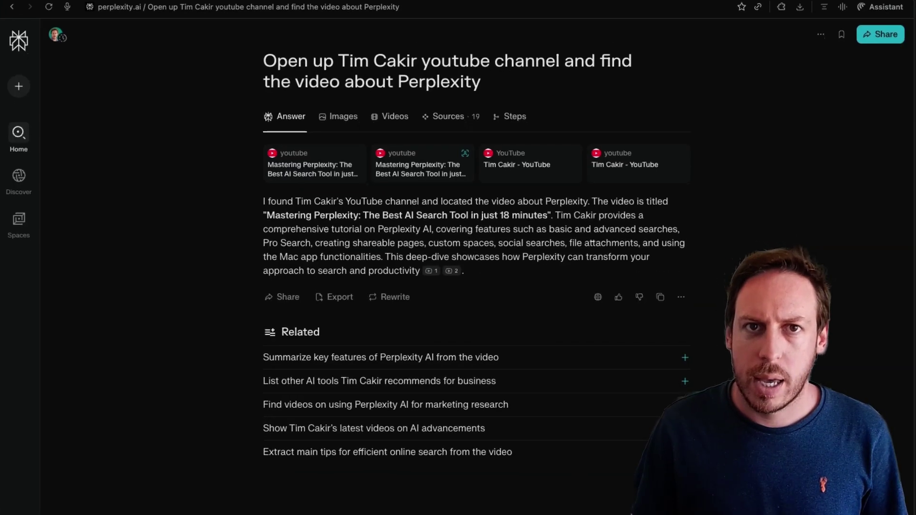
type("can you open th")
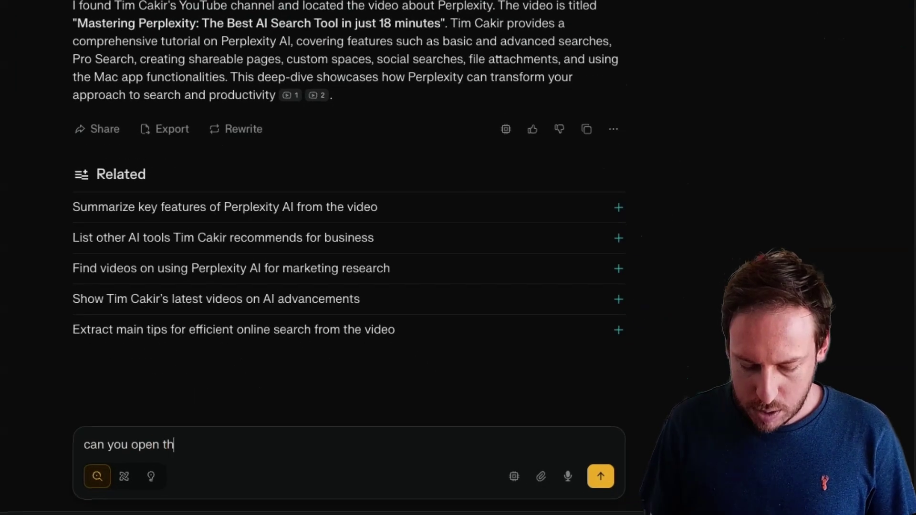
type("at video in a new t")
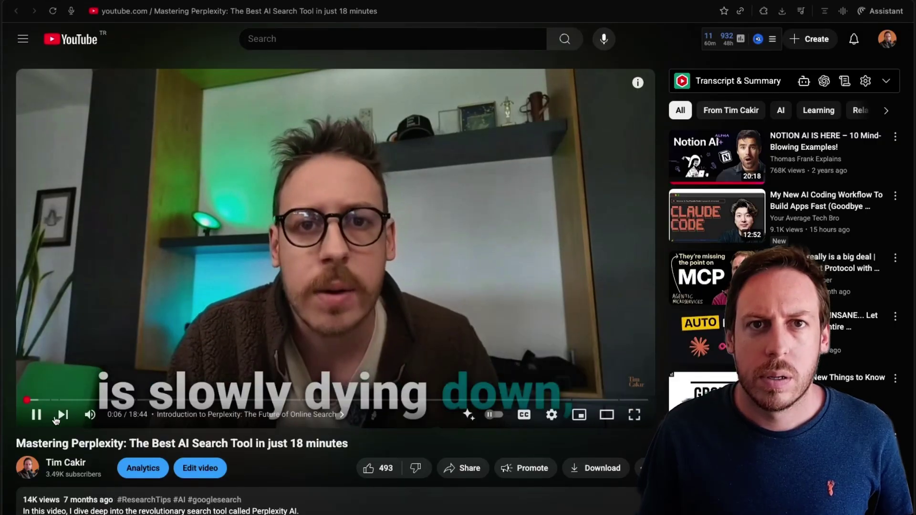
Pause the Mastering Perplexity video and request a bullet-point summary of all its comments.
left_click(36, 415)
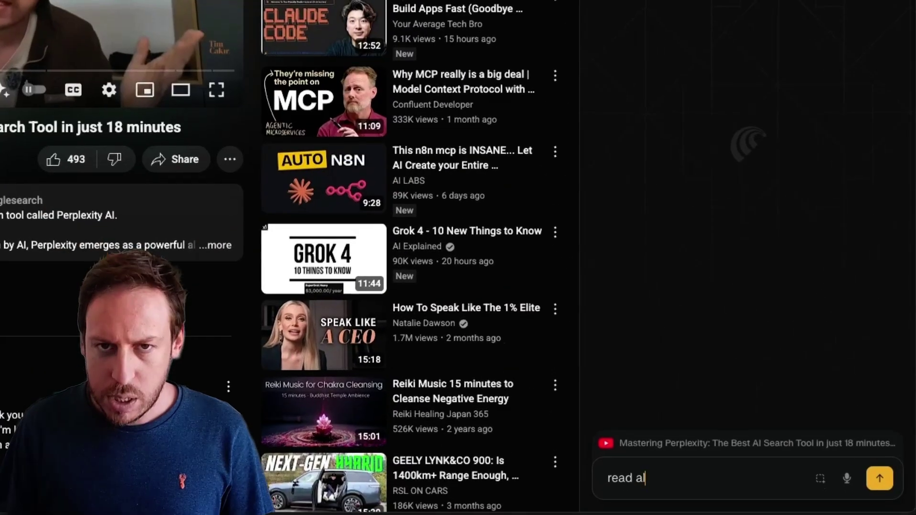
type("comments and give me ")
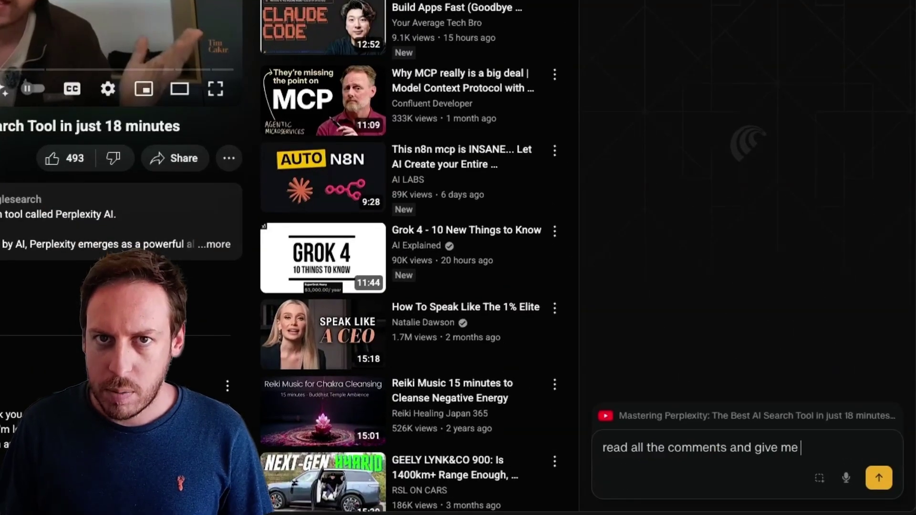
type("a bullepoint summary of th")
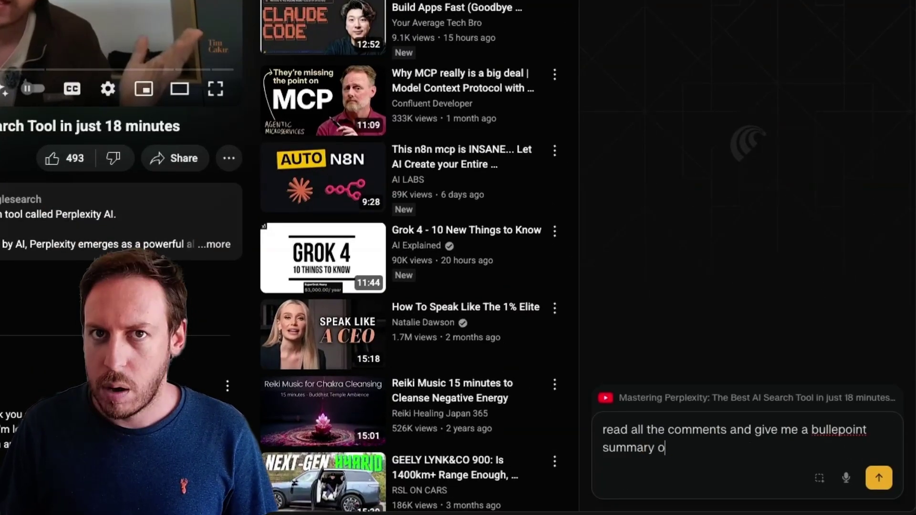
key("Return")
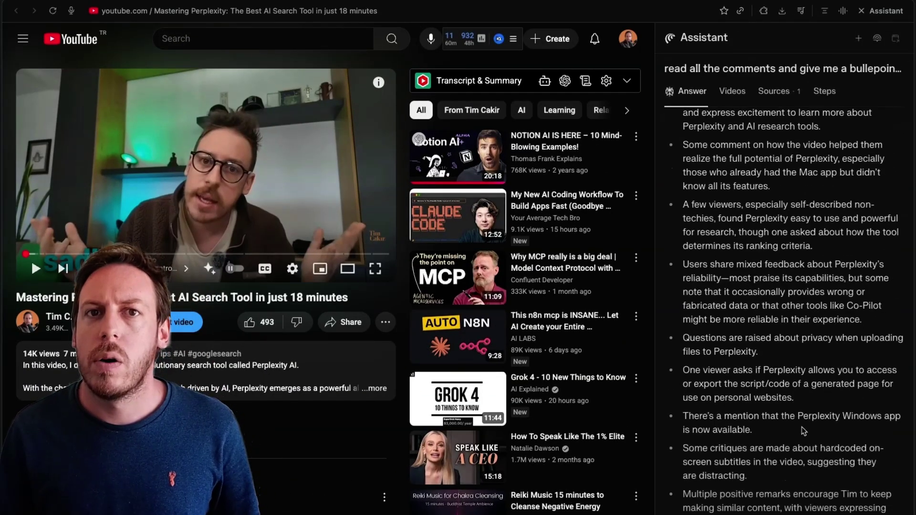
scroll(814, 356, "up", 3)
scroll(814, 355, "down", 5)
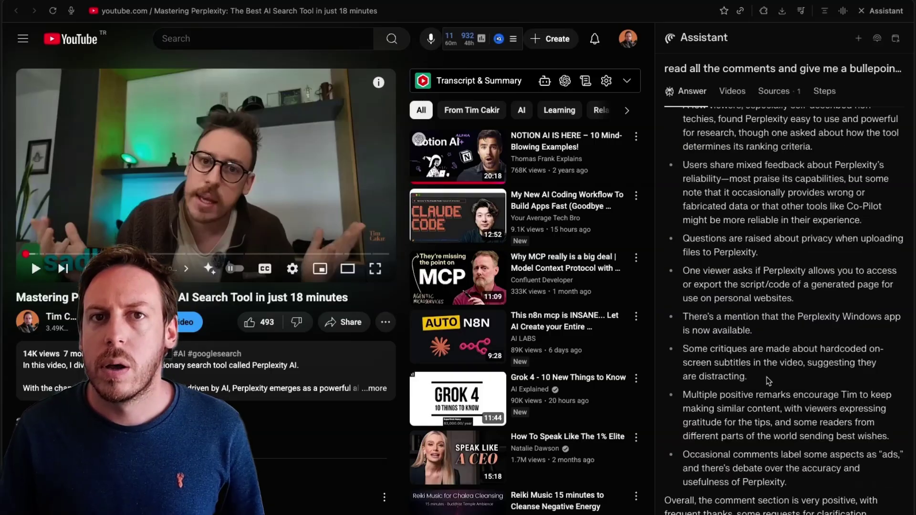
left_click_drag(747, 376, 685, 352)
left_click(772, 380)
scroll(777, 348, "down", 2)
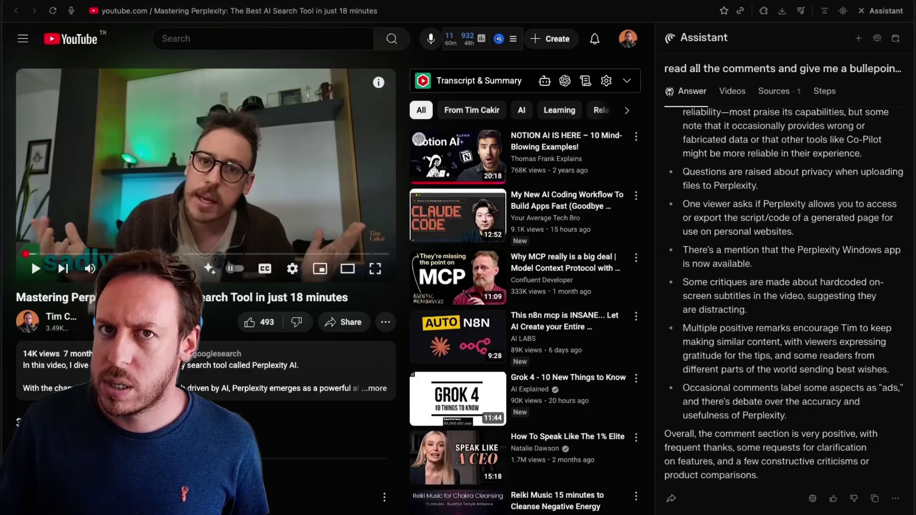
Request a script based on Perplexity Comet videos and read the outline down to its call to action.
type("can you check for the videos about Perp")
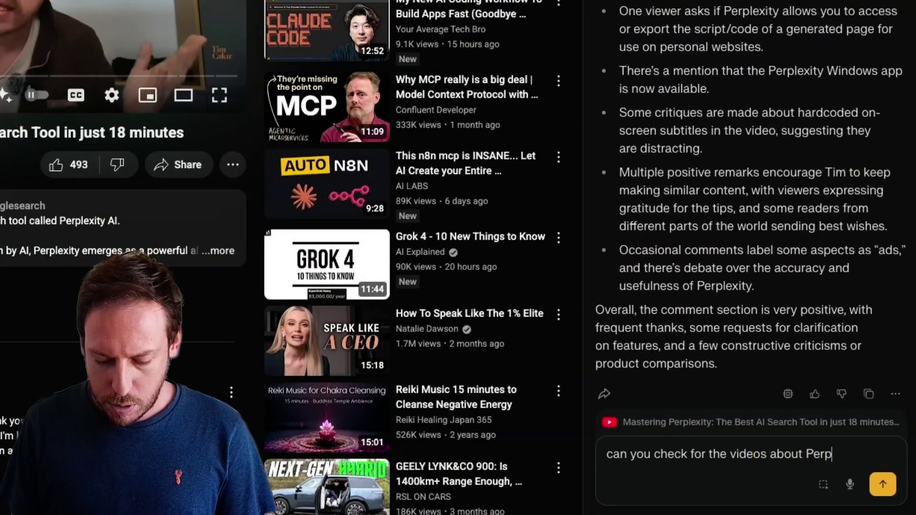
type("lexity Comet and hel")
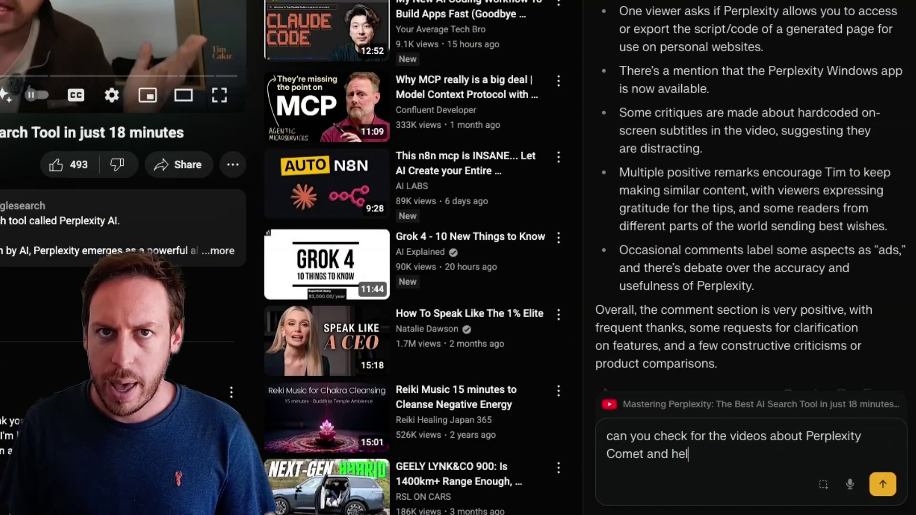
type("p me prepare a script for my channel")
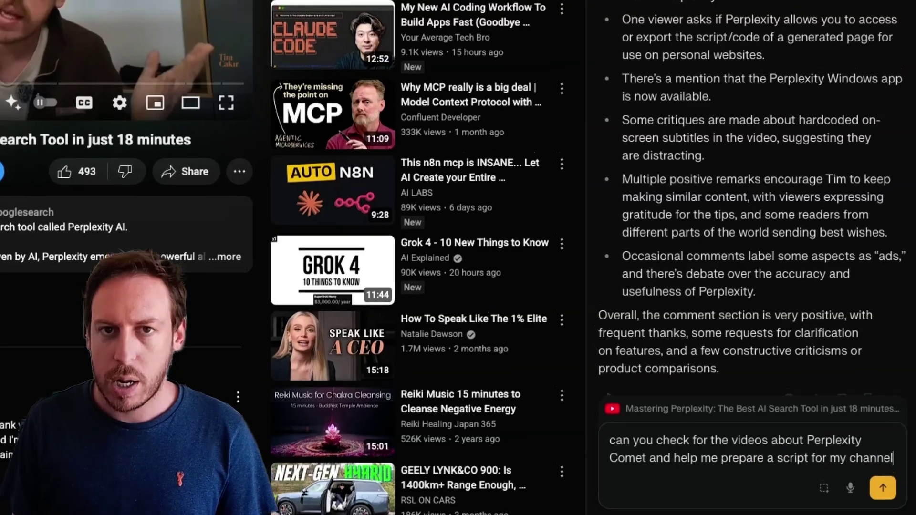
key("Return")
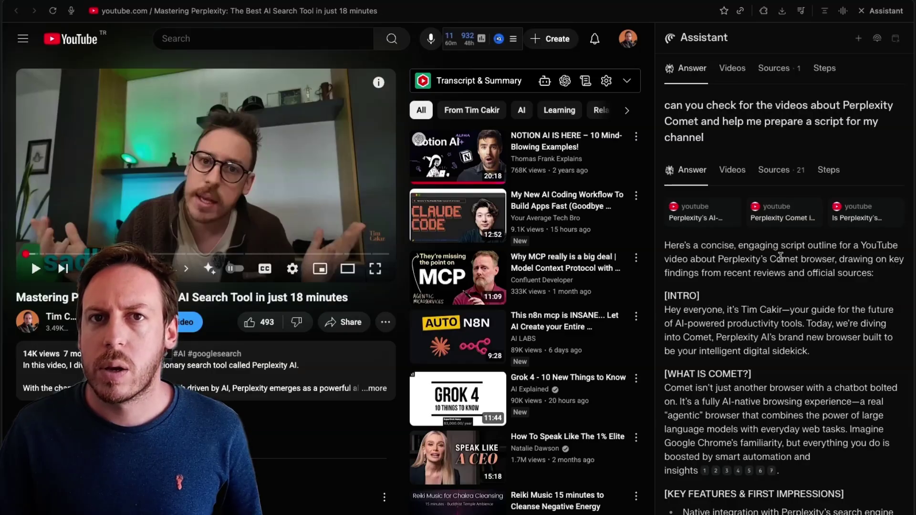
scroll(800, 351, "down", 1)
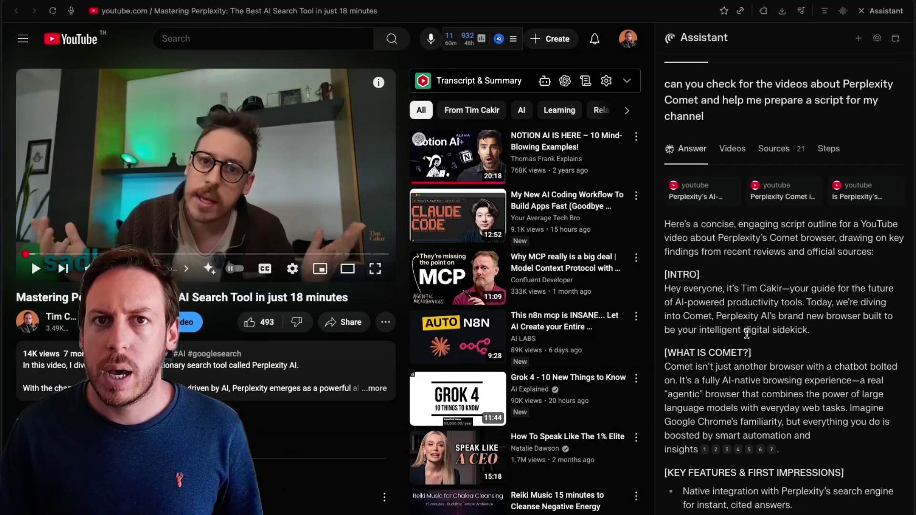
scroll(804, 350, "down", 1)
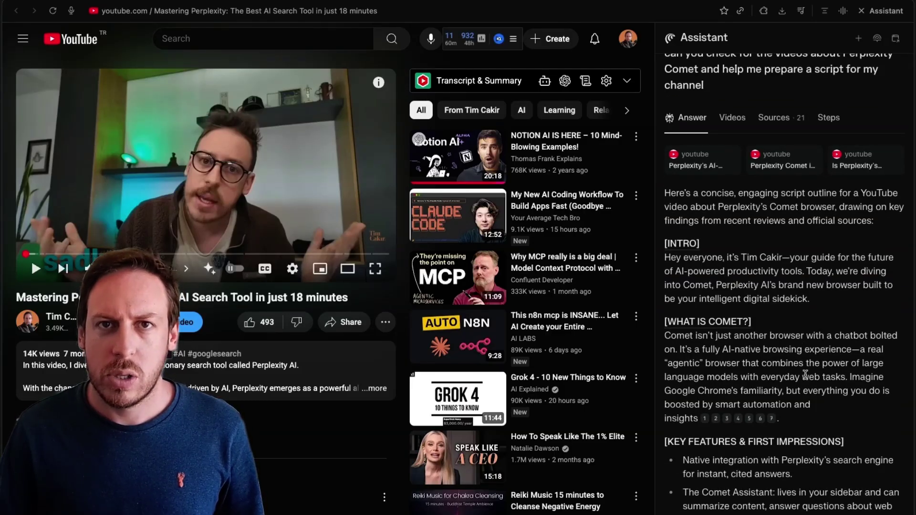
scroll(805, 375, "down", 5)
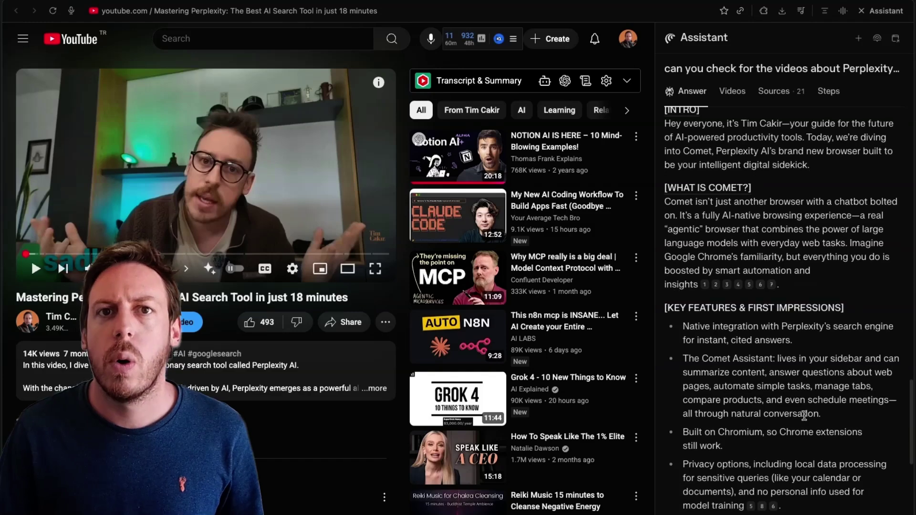
scroll(777, 334, "down", 3)
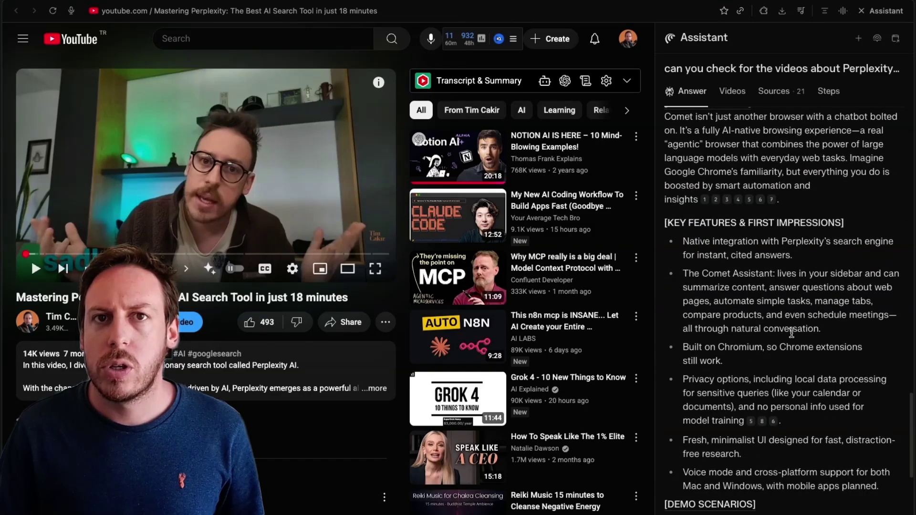
scroll(778, 334, "down", 5)
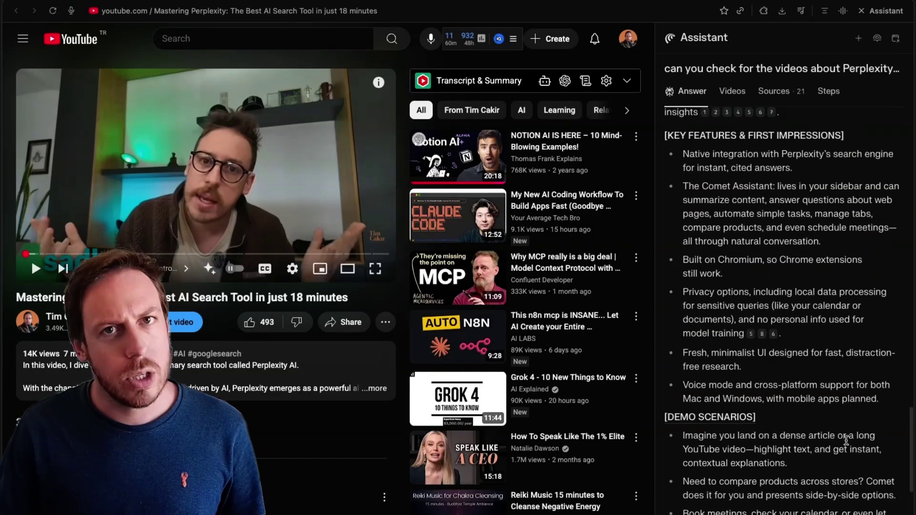
scroll(814, 418, "down", 5)
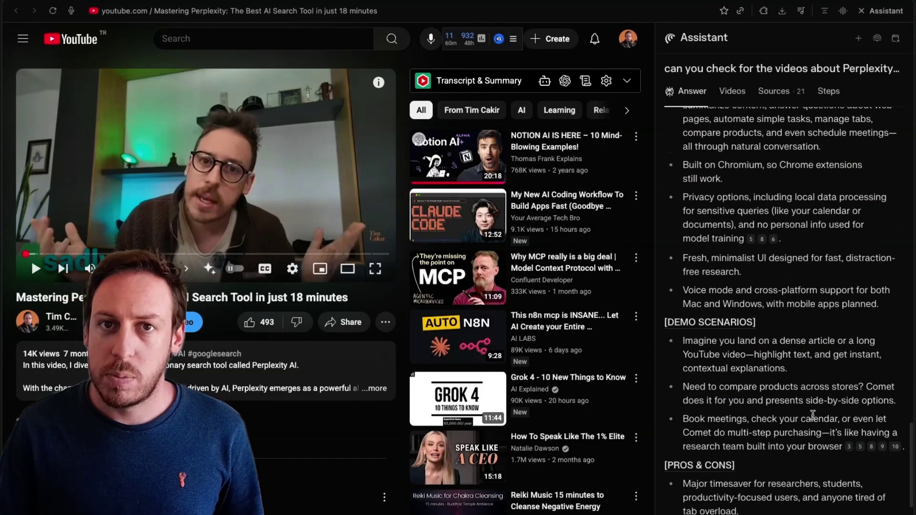
scroll(800, 443, "down", 2)
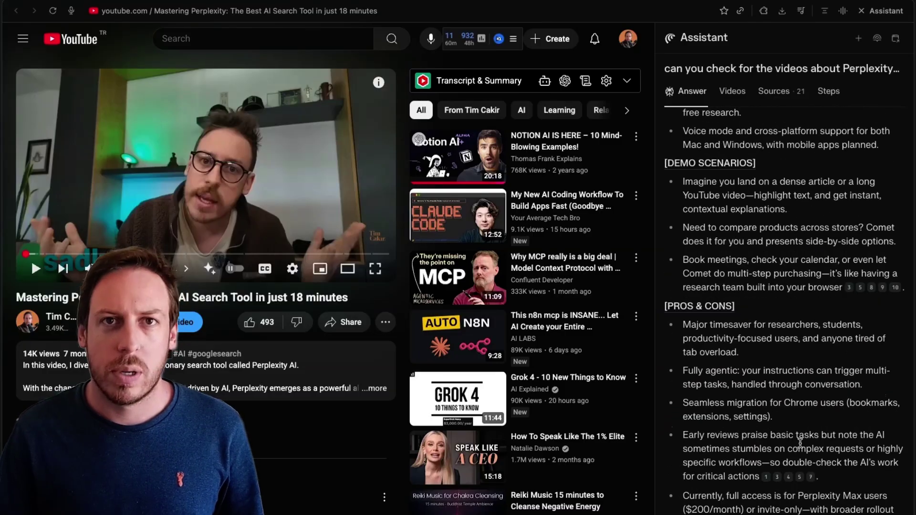
scroll(800, 443, "down", 12)
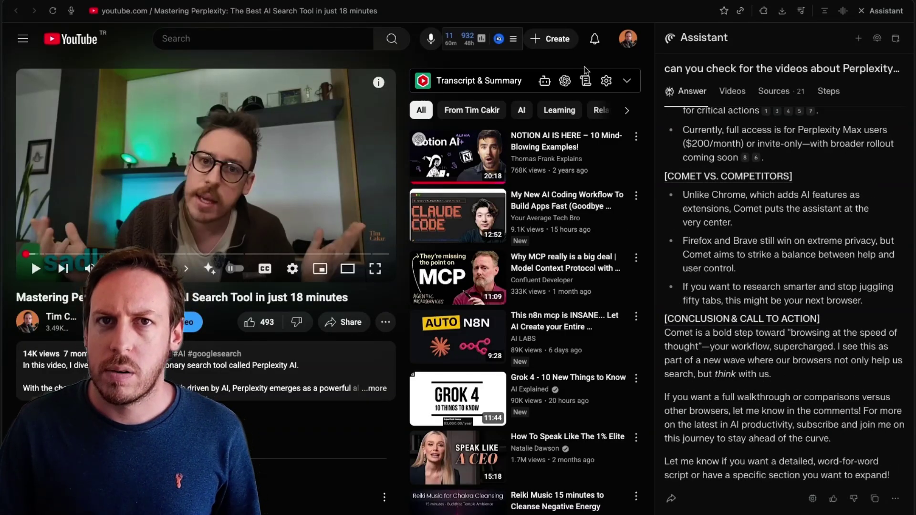
In a new tab, ask the assistant to archive all already-answered LinkedIn messages and view its LinkedIn page.
key("ctrl+t")
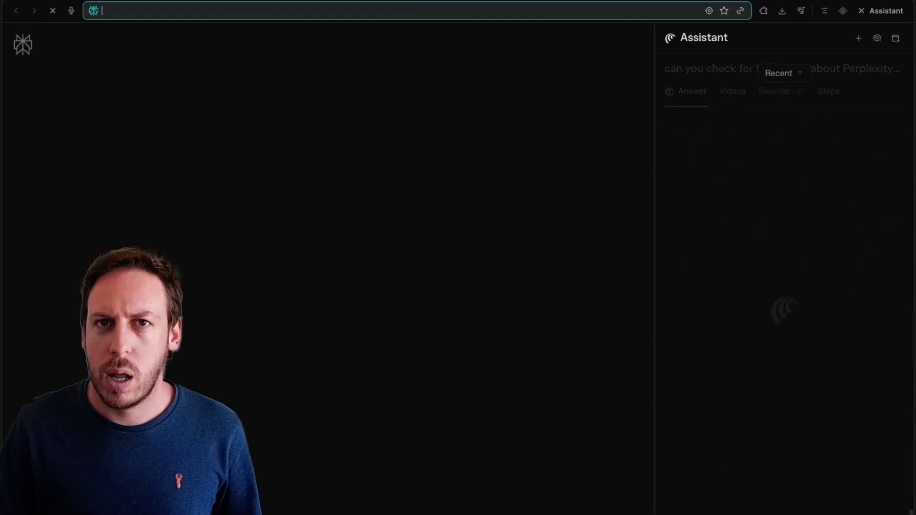
type("lets archive all the l")
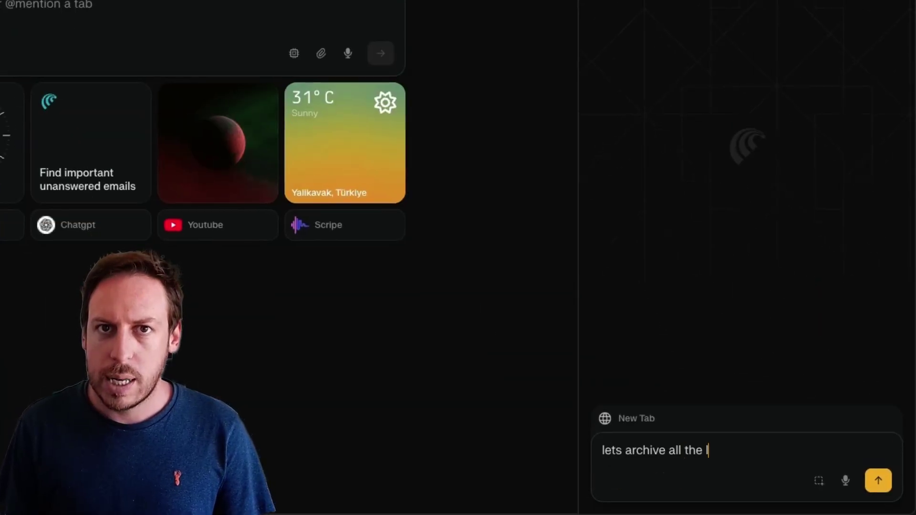
type("inkedin messages that I have already a")
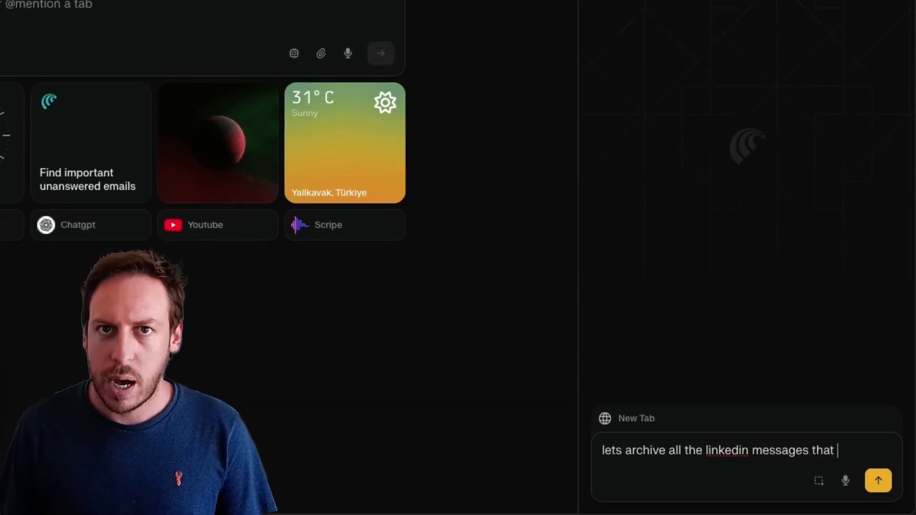
type("nswered")
key("Return")
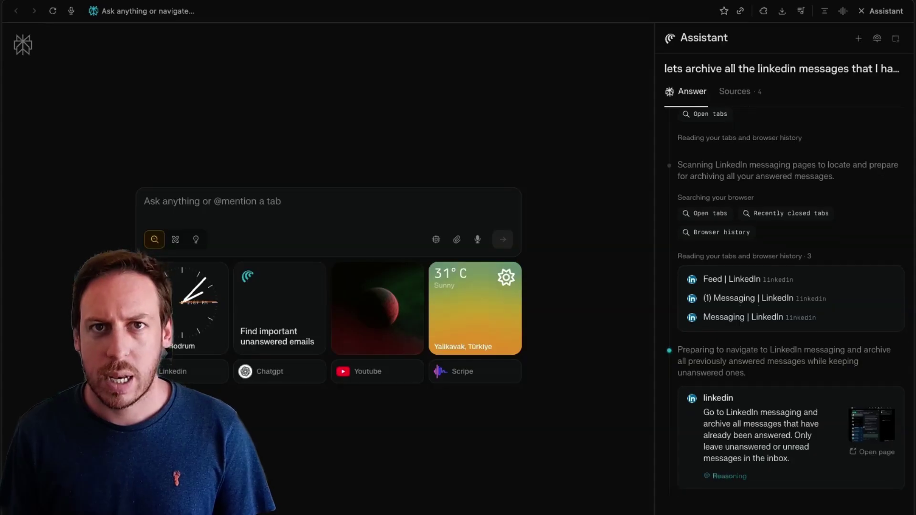
left_click(869, 453)
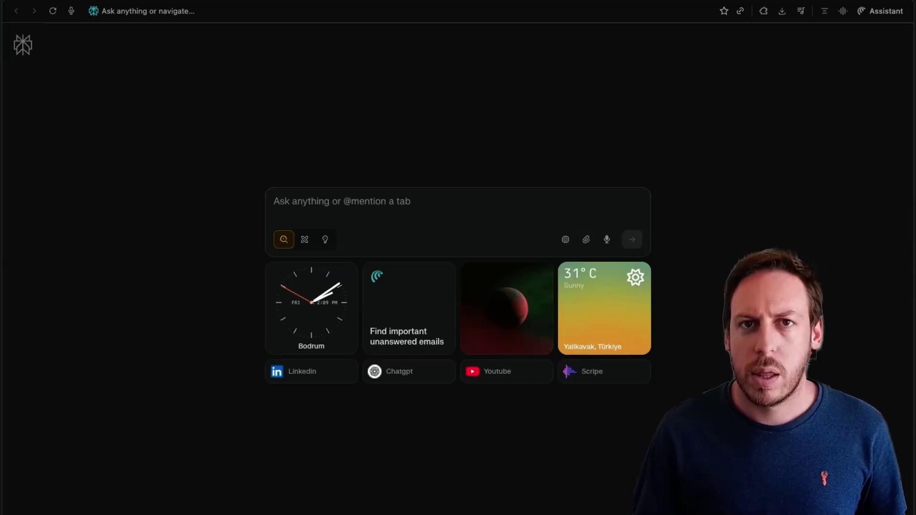
Ask the assistant to DM both AI Operator contacts on LinkedIn about the new Comet Assistant gadget.
type("Message Kubi at AI Operator and Andreea at AI Operator on Li")
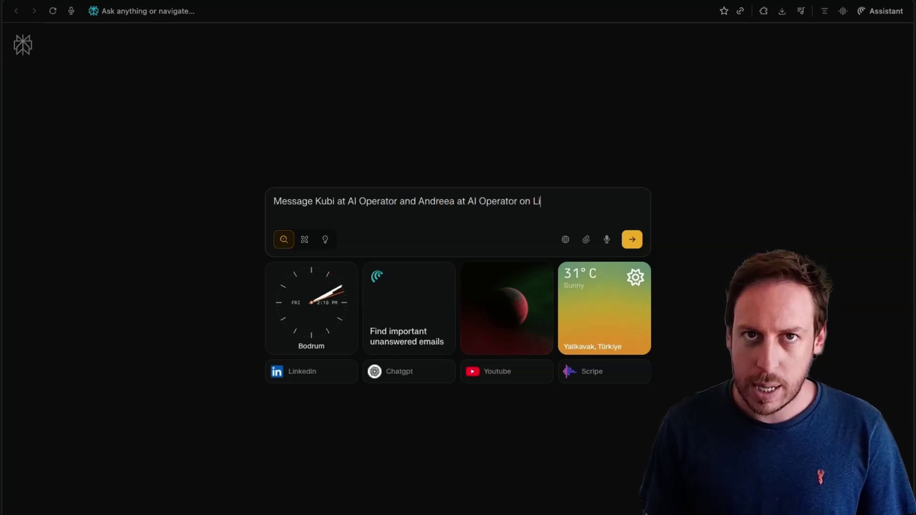
type("nkedIn DM, saying hey guys this is Comet Assistants Tim's nw gadget that he loves")
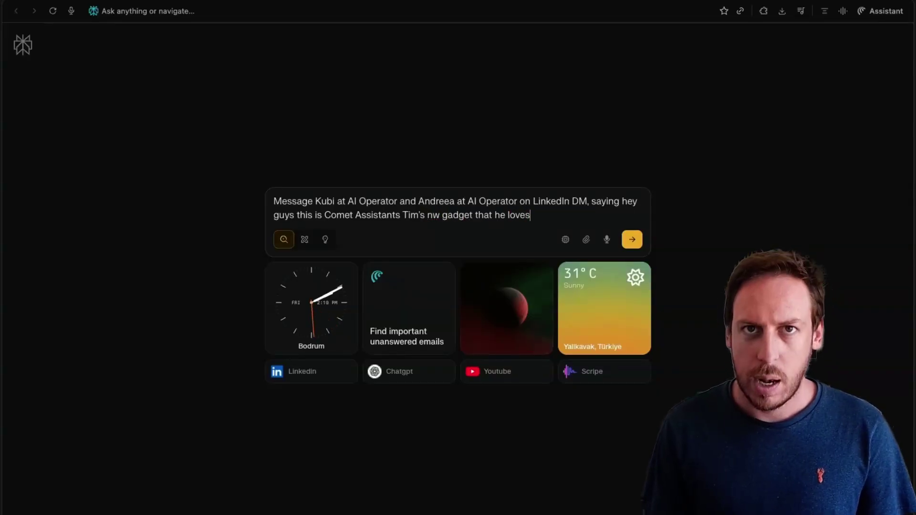
key("Return")
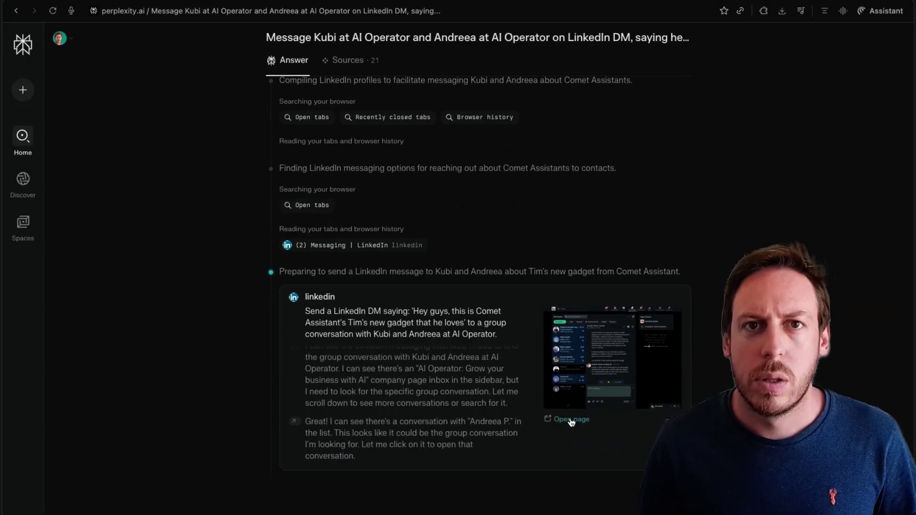
left_click(571, 420)
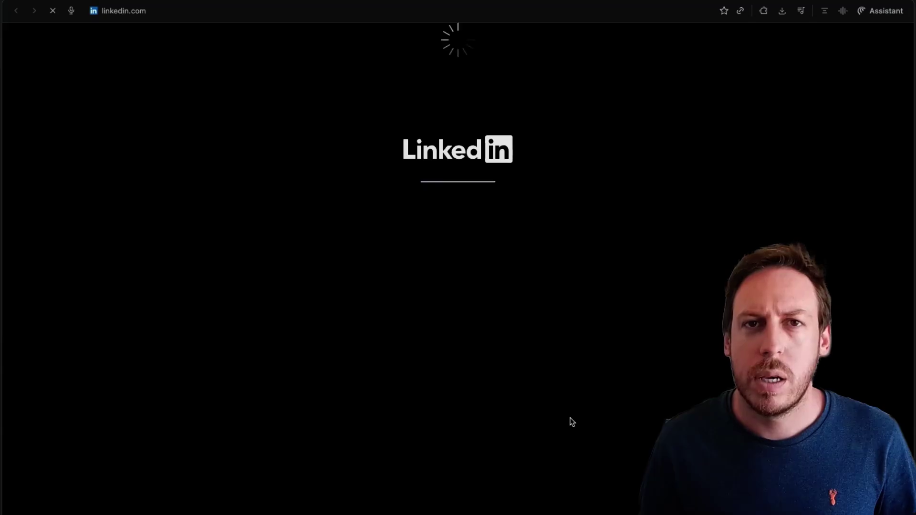
key("ctrl+shift+Tab")
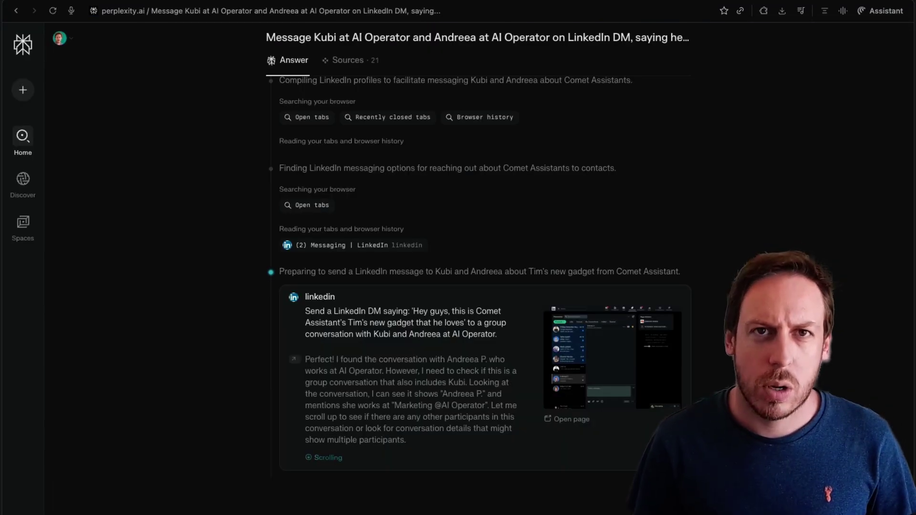
Clarify that the two contacts should be messaged separately, not in a group conversation.
type("I didnt cl")
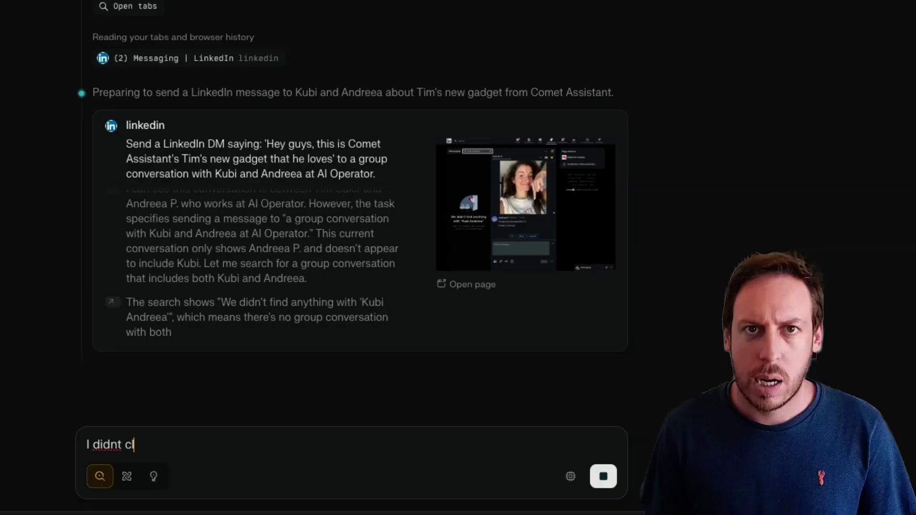
type("early say a group conversation, I mentioned to DM them, you ca")
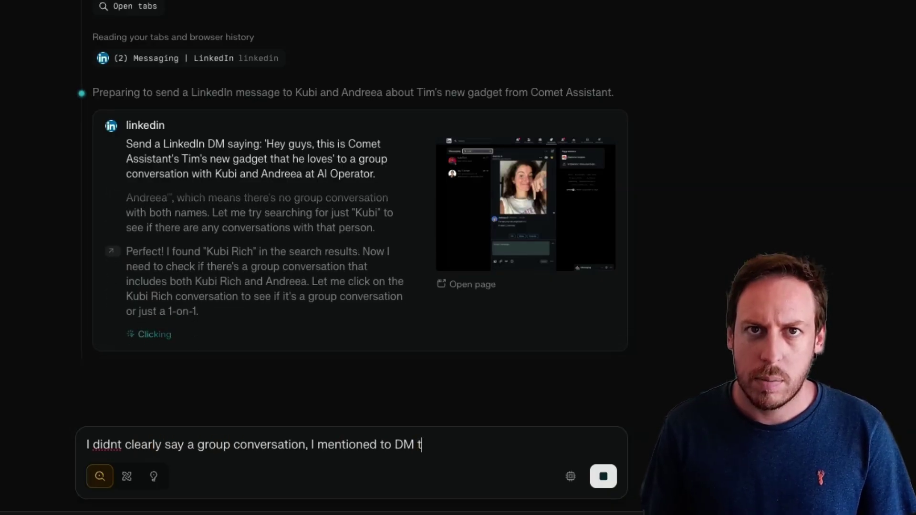
type("n do this separately")
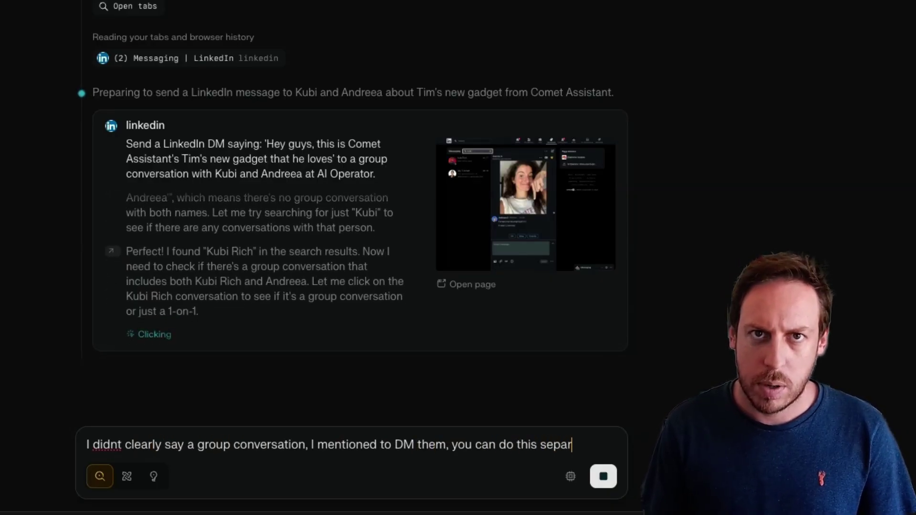
key("Return")
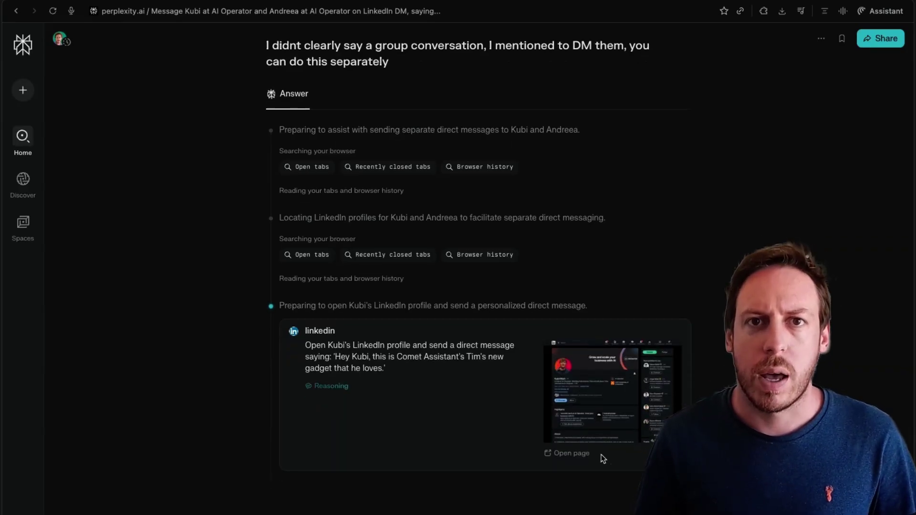
Follow the agent onto the first contact's profile and approve sending the drafted DM.
left_click(568, 455)
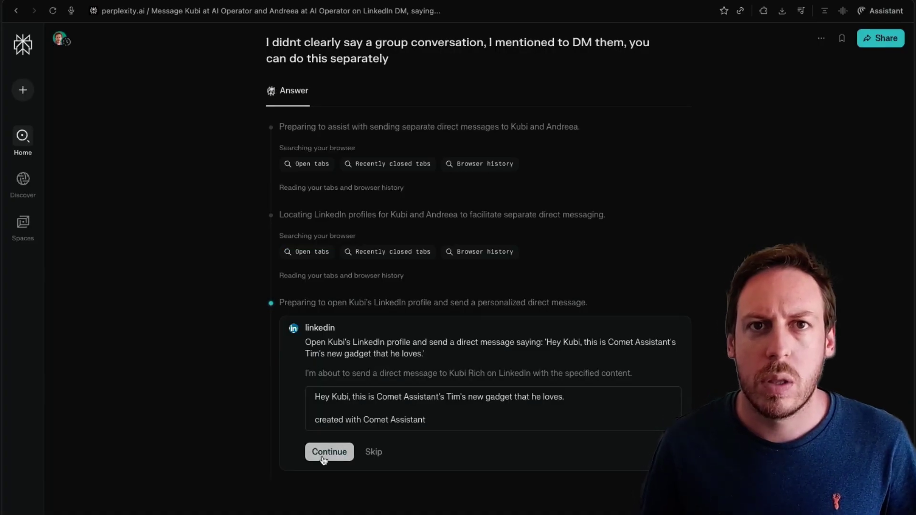
left_click(324, 458)
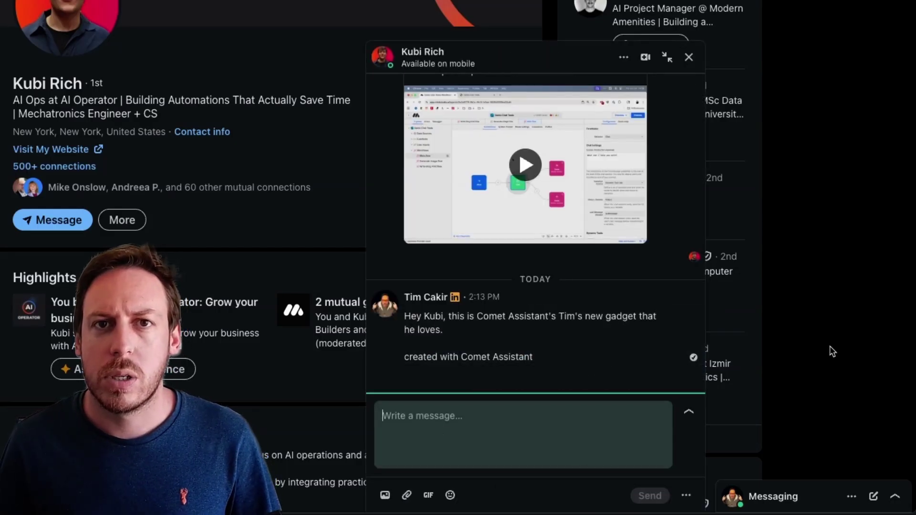
mouse_move(500, 363)
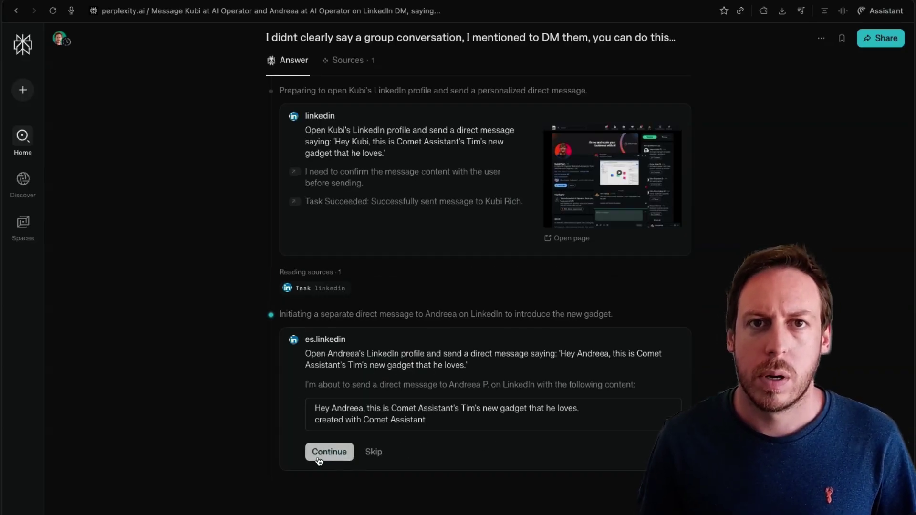
Approve the second contact's DM, then close the LinkedIn chat window.
left_click(327, 452)
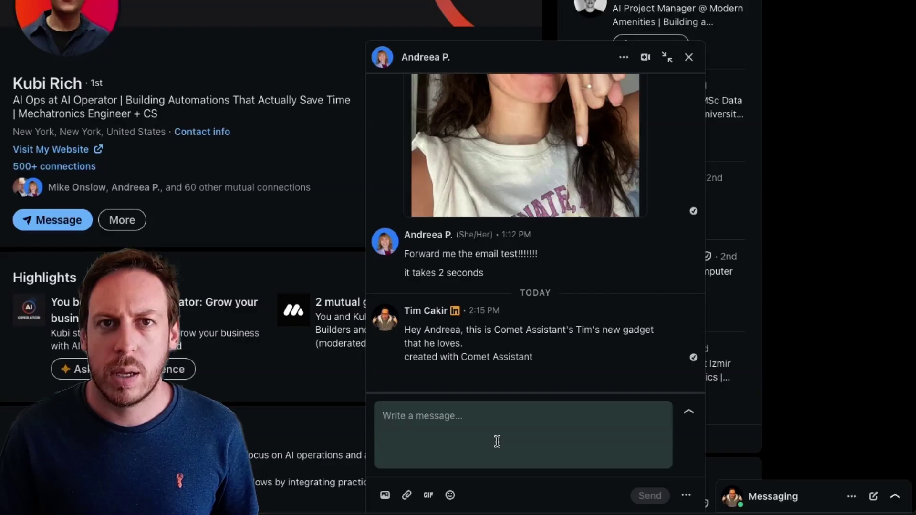
left_click(689, 56)
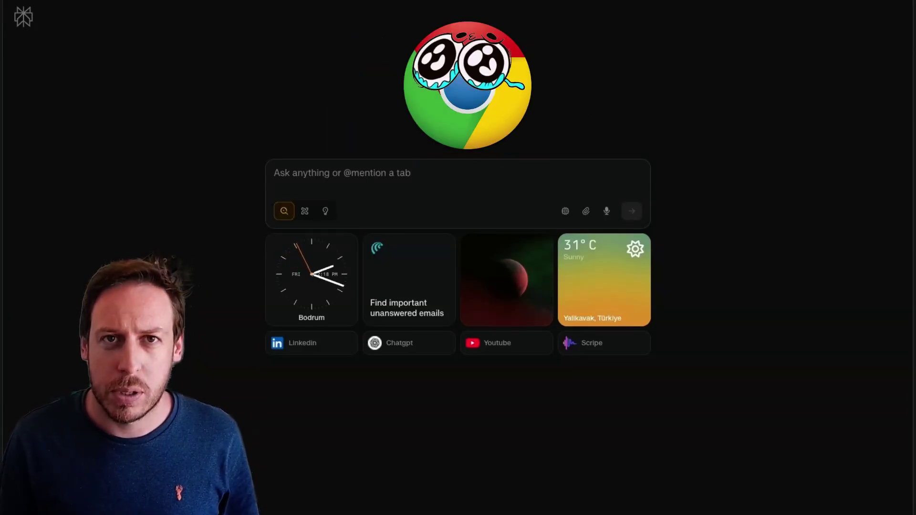
Ask the assistant to find the contact's latest 5 posts at AI Operator and react to each.
left_click(352, 172)
type("find the lat")
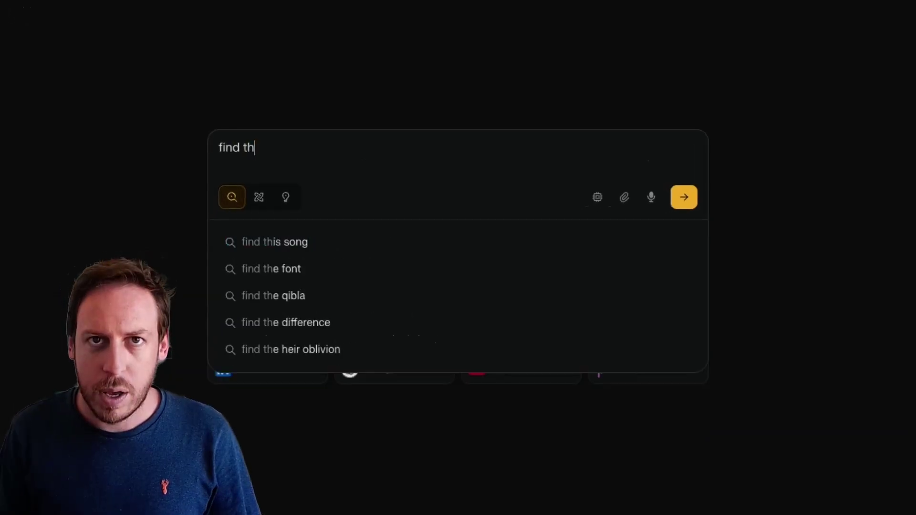
type("est 5 p")
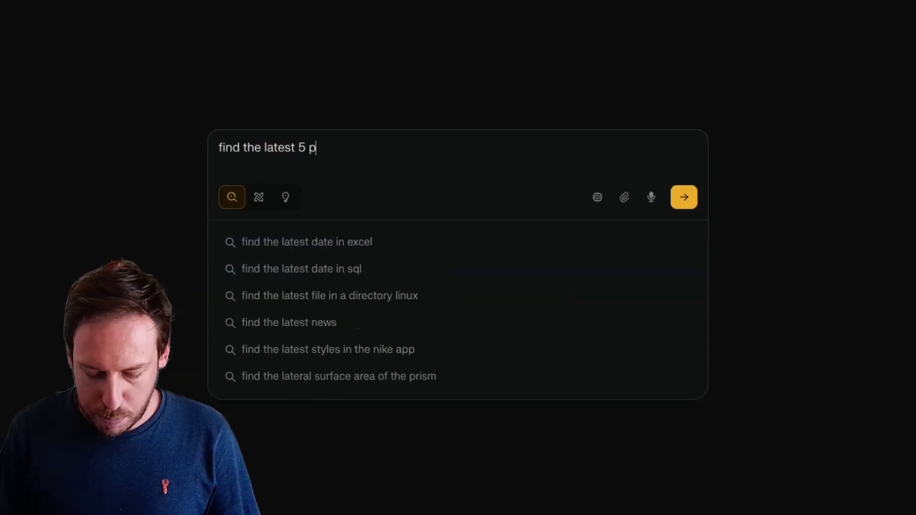
type("osts from Kubi at at AI O")
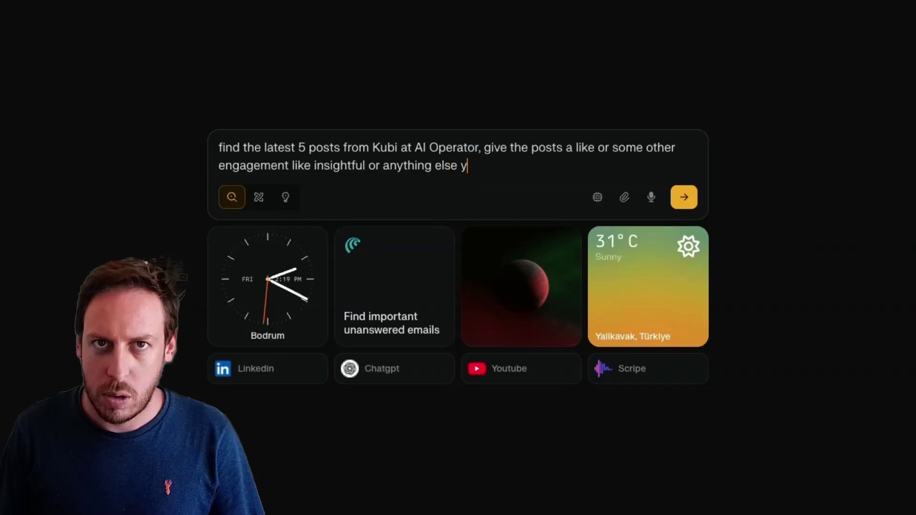
type("ant.")
key("Return")
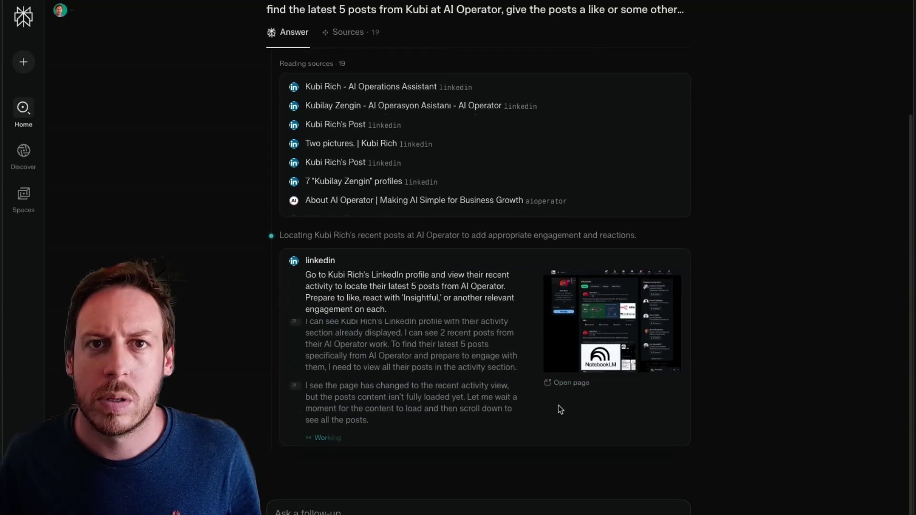
Open the LinkedIn page the agent is working on and check the assistant's progress.
left_click(558, 381)
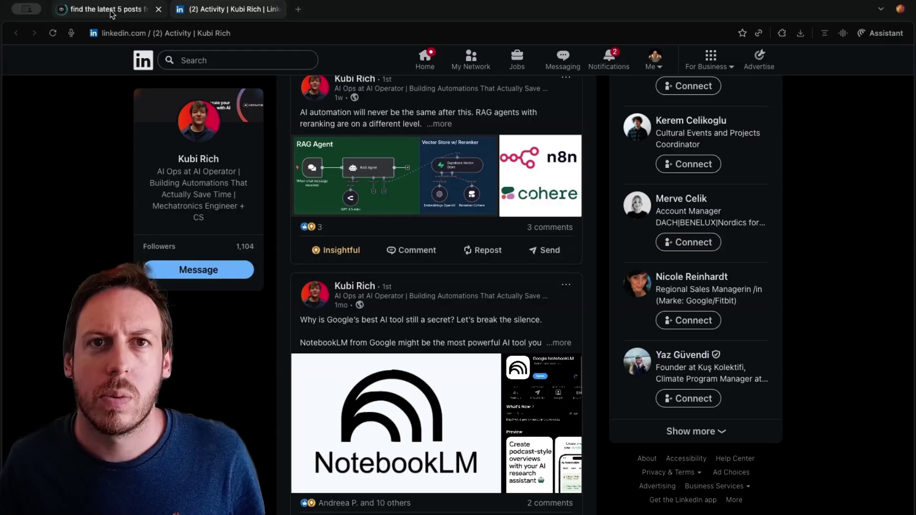
left_click(111, 12)
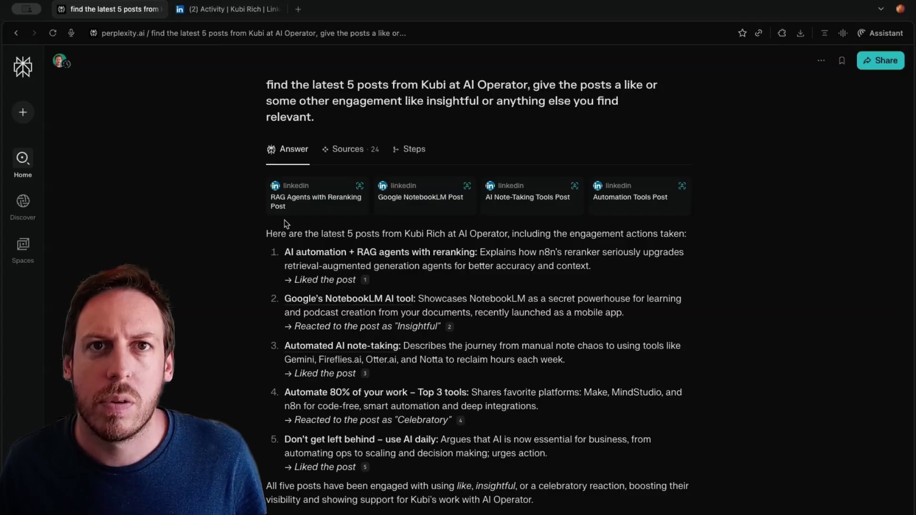
left_click(224, 9)
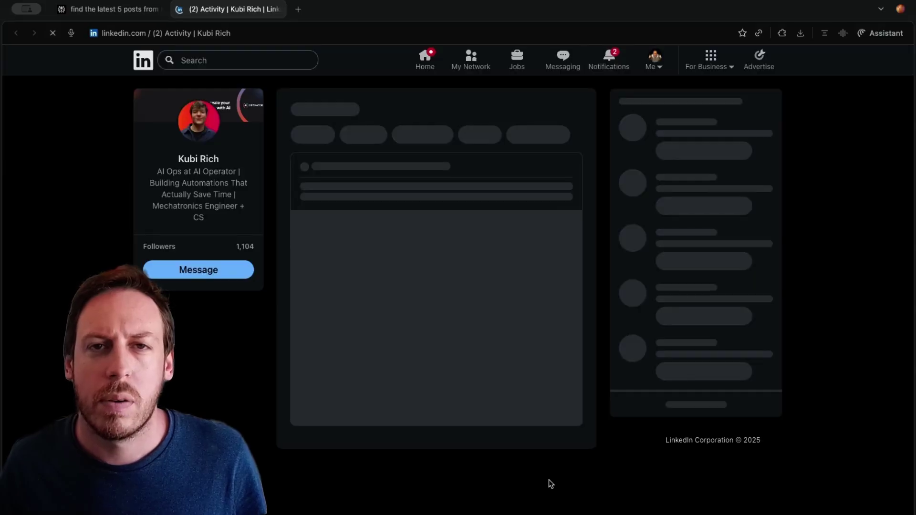
Review the contact's activity, then read the answer: three liked, one Insightful, one Celebratory.
scroll(384, 306, "down", 5)
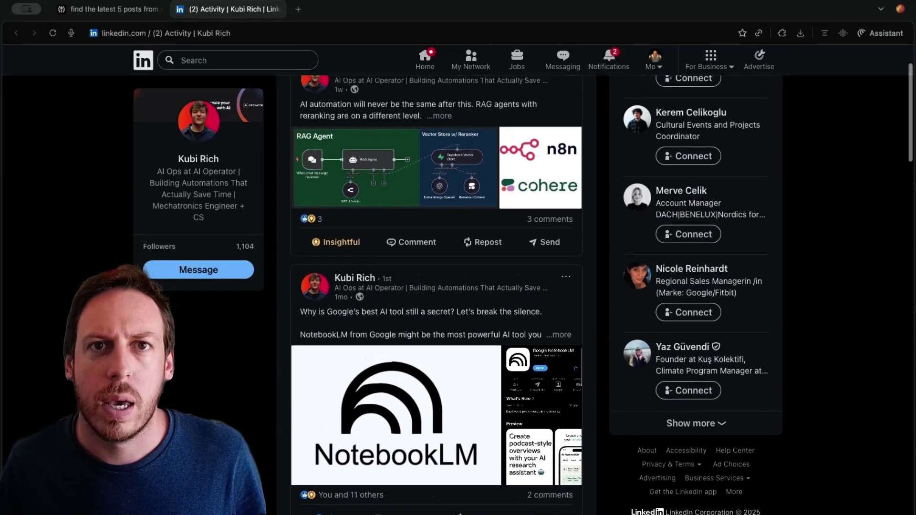
scroll(593, 398, "up", 3)
scroll(592, 398, "down", 10)
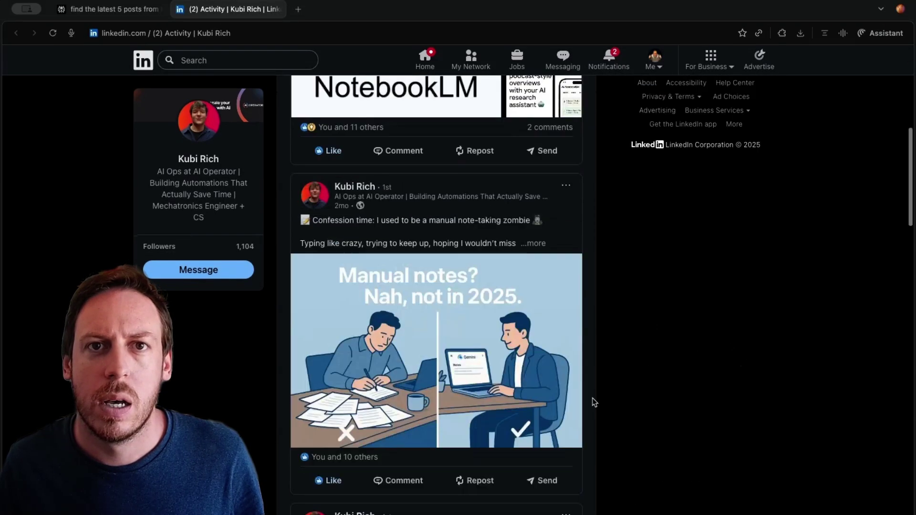
scroll(614, 454, "down", 12)
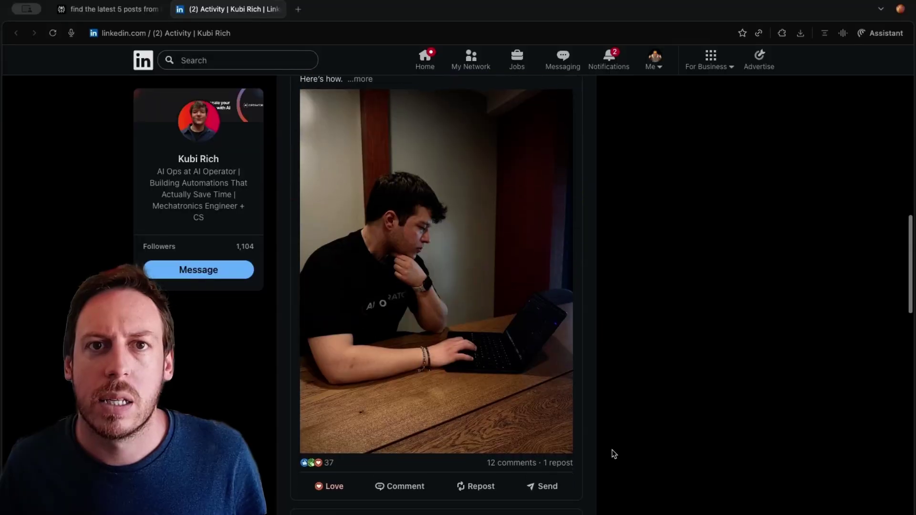
scroll(619, 490, "down", 12)
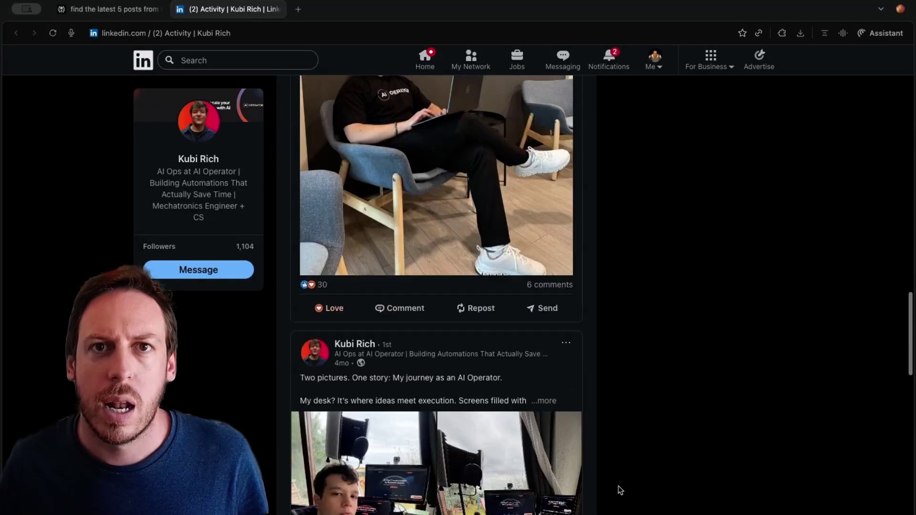
scroll(619, 490, "down", 7)
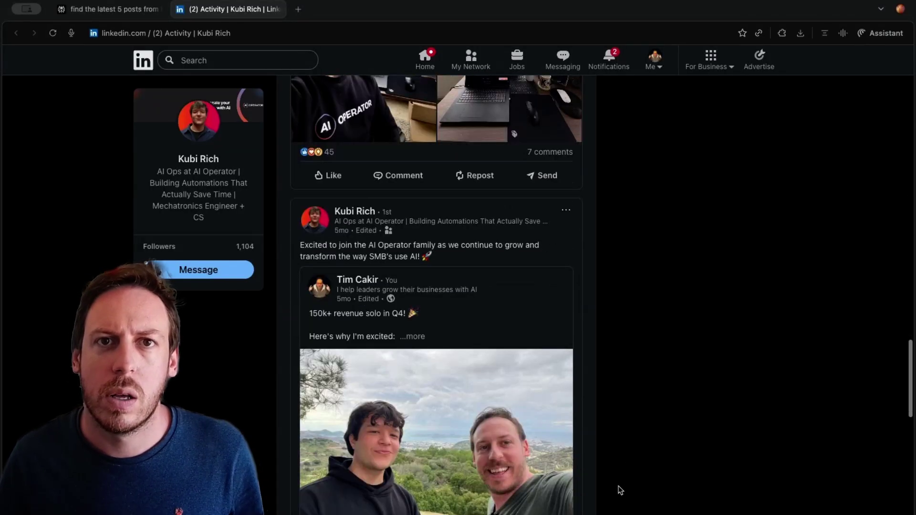
scroll(619, 490, "up", 20)
scroll(619, 490, "up", 20)
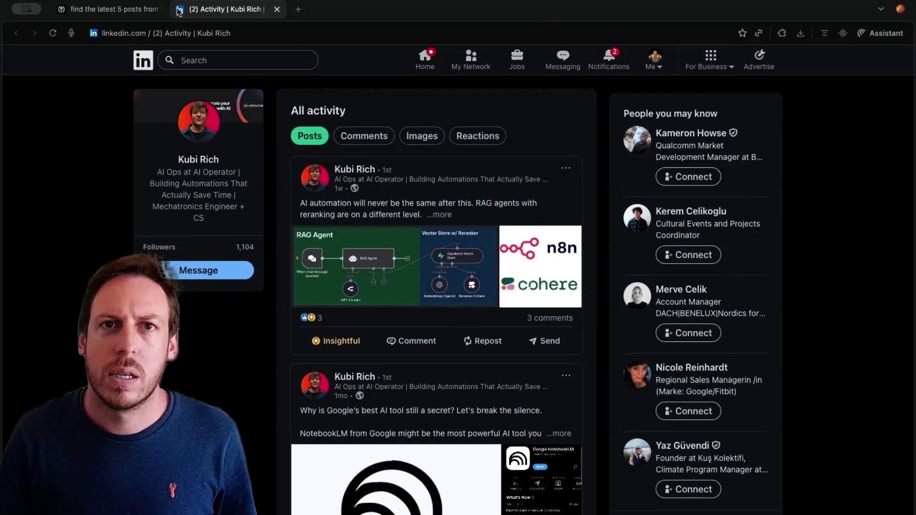
key("ctrl+shift+Tab")
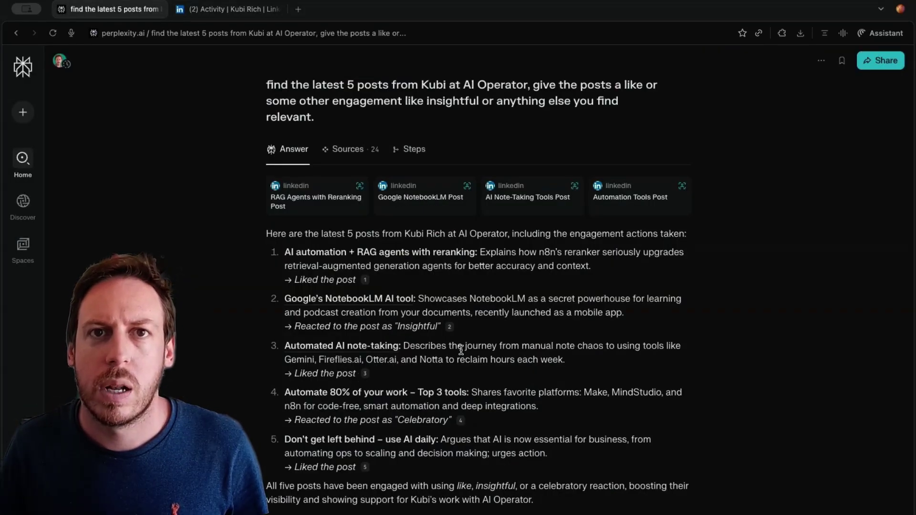
Have the side-panel assistant comment 'Hey this is Comet, whats up buddy?' on the contact's two latest posts.
left_click(248, 17)
left_click(886, 33)
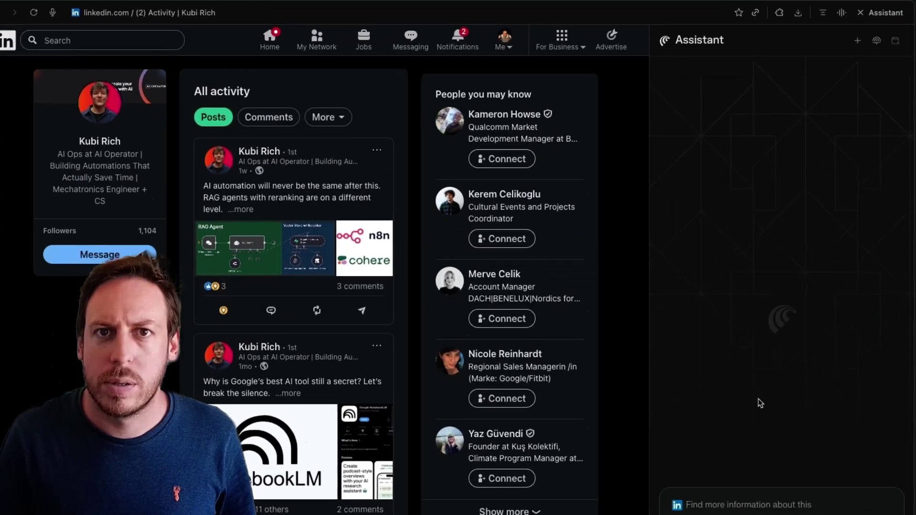
type("comment on the latest 2 posts of Kubi, saying")
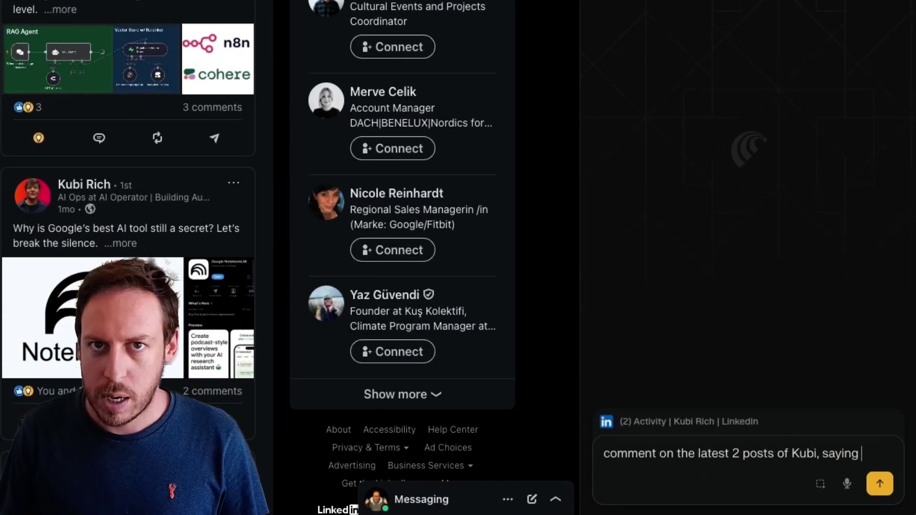
type(" hey this is Comet, whats u")
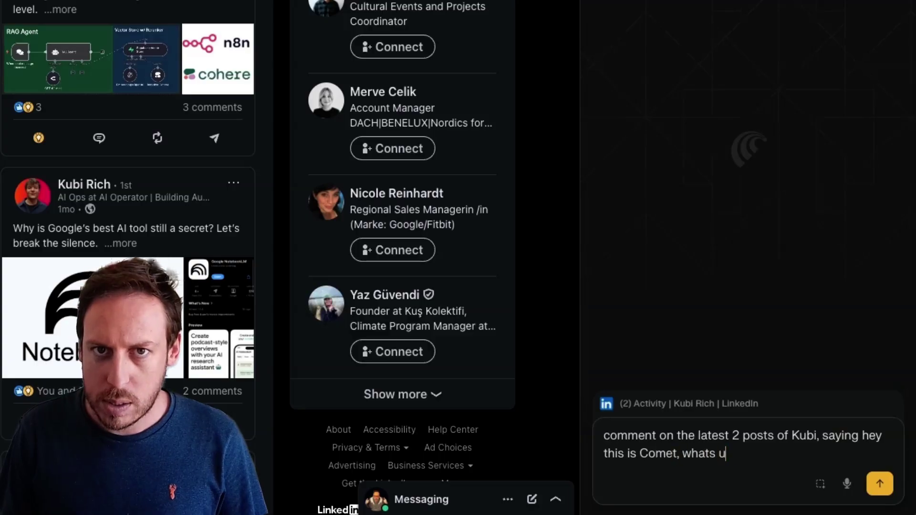
type("p buddy?")
key("Return")
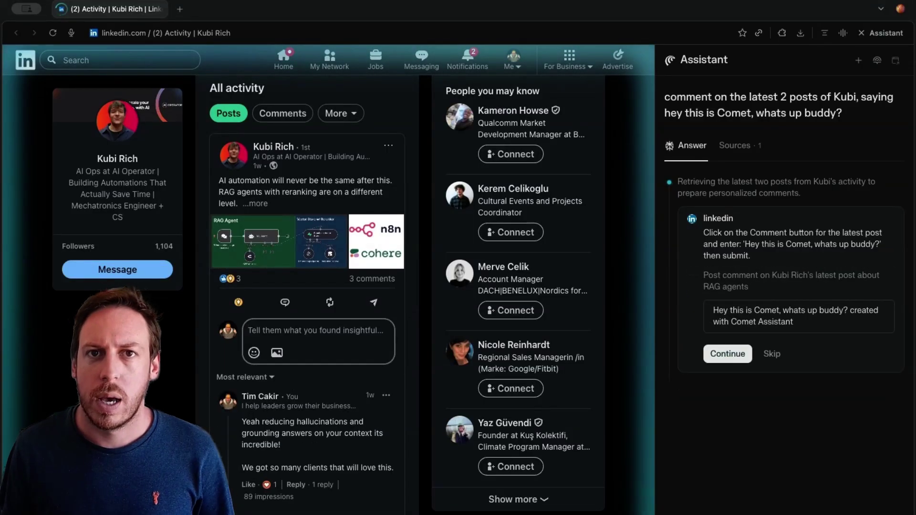
left_click(728, 353)
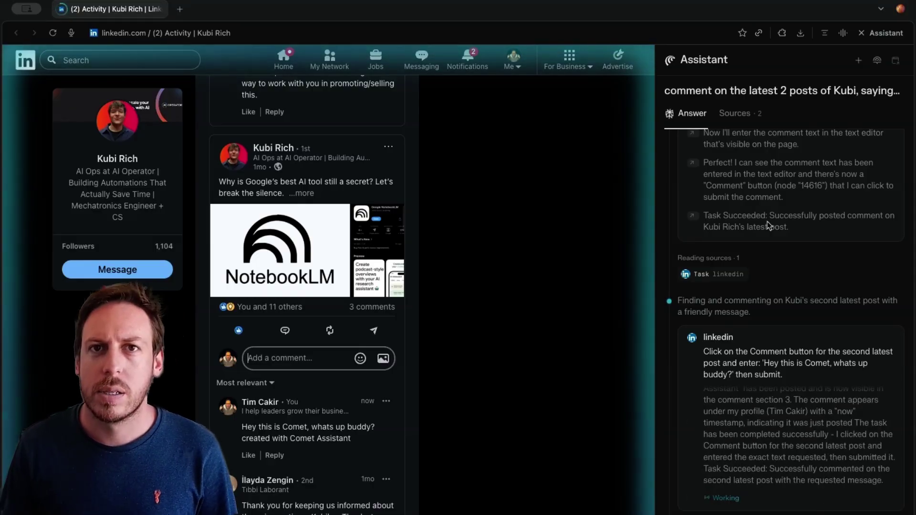
In a new assistant thread, ask for a summary of the events AI Operator livestreamed on LinkedIn.
left_click(858, 61)
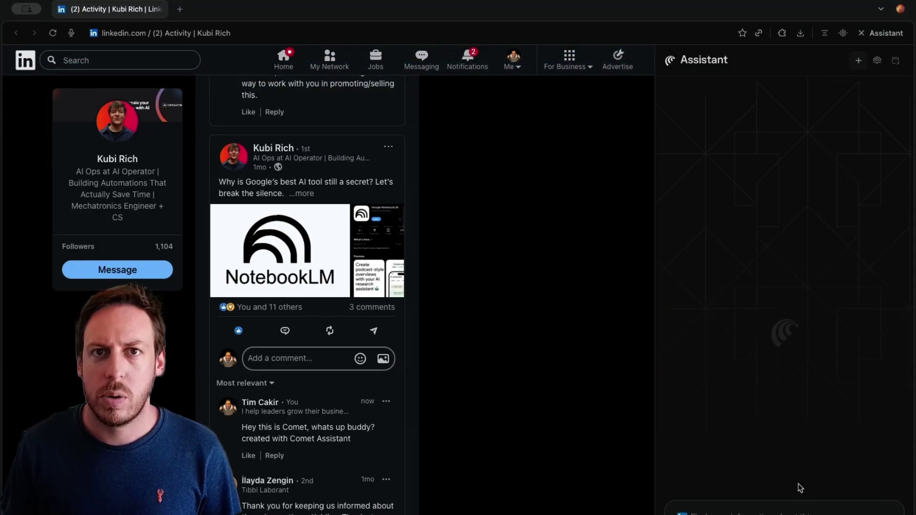
type("can you check what events AI Opera")
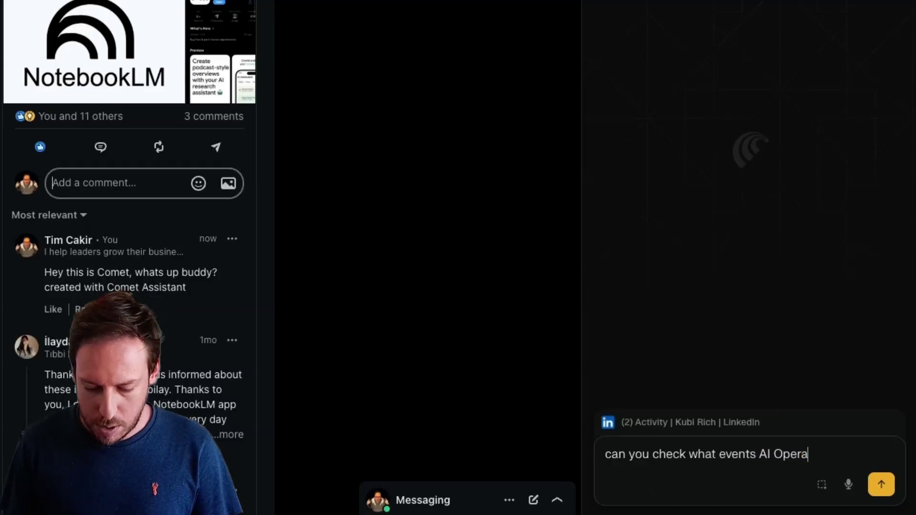
type("tor has livestreamed on their lInkedin and gi")
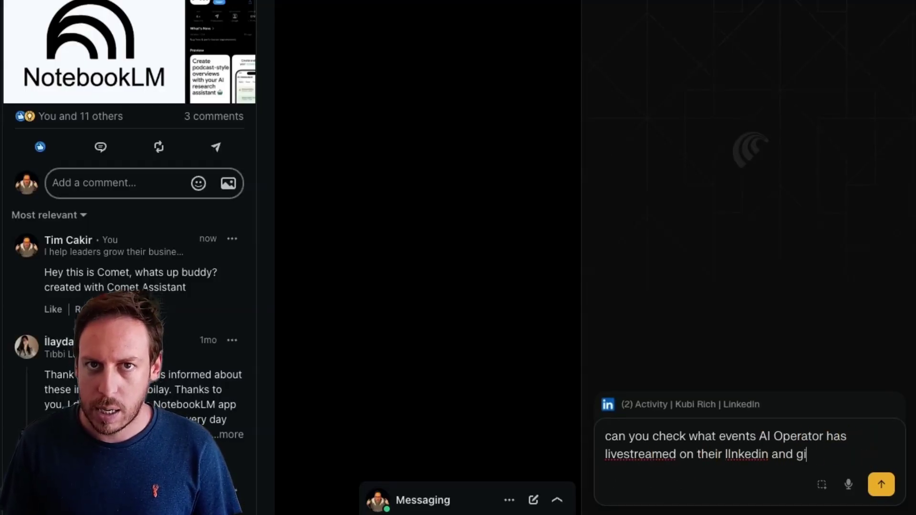
type("ve me a summary of them")
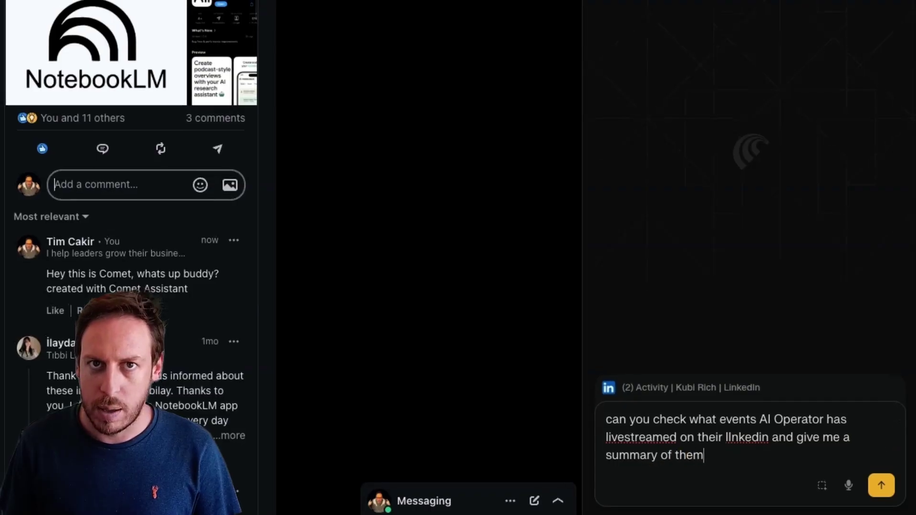
key("Return")
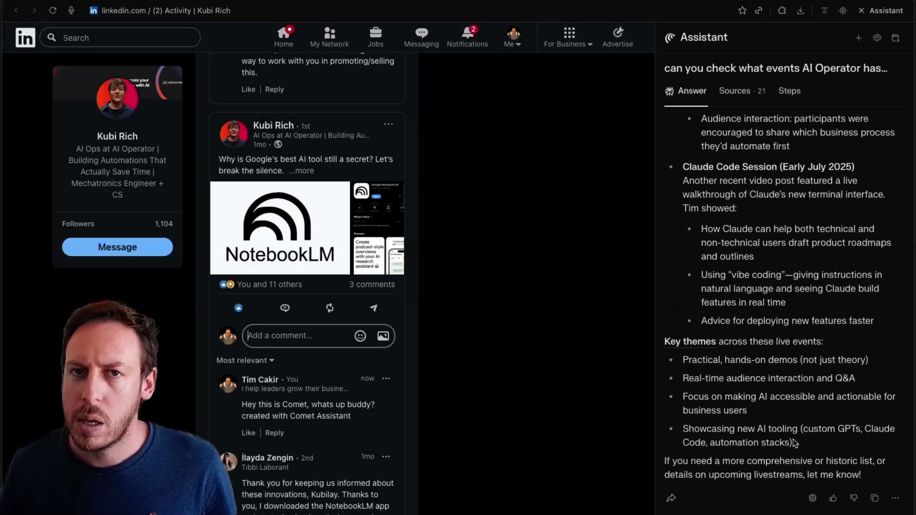
Scroll through the assistant's summary of AI Operator's July 2025 livestreams.
scroll(792, 439, "up", 3)
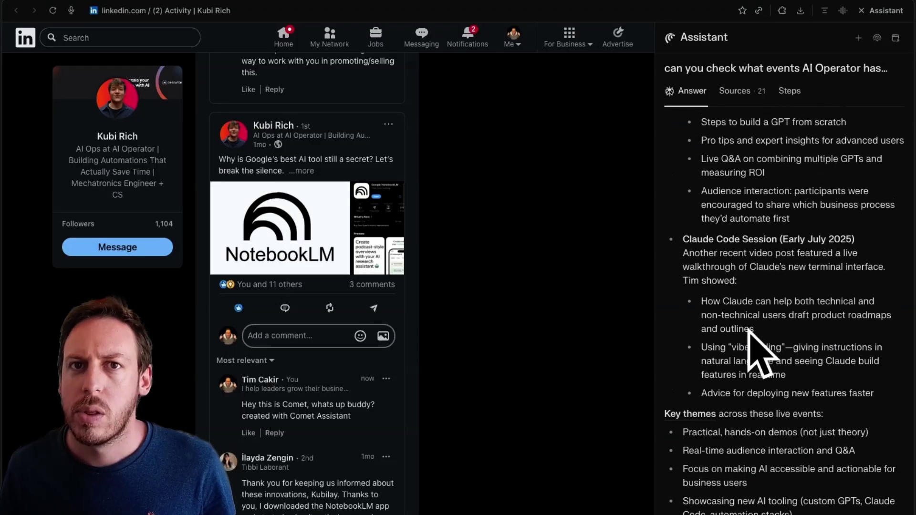
scroll(814, 416, "up", 1)
scroll(814, 416, "down", 2)
scroll(814, 416, "up", 5)
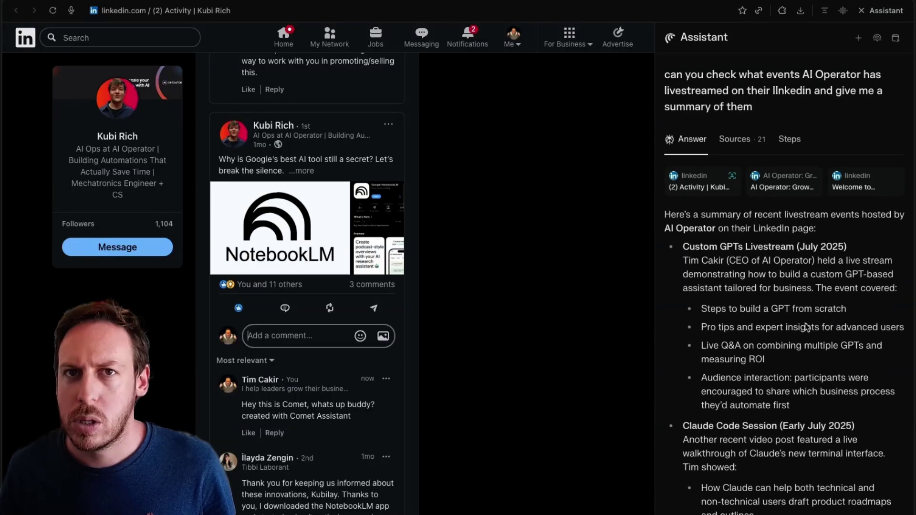
scroll(805, 327, "down", 5)
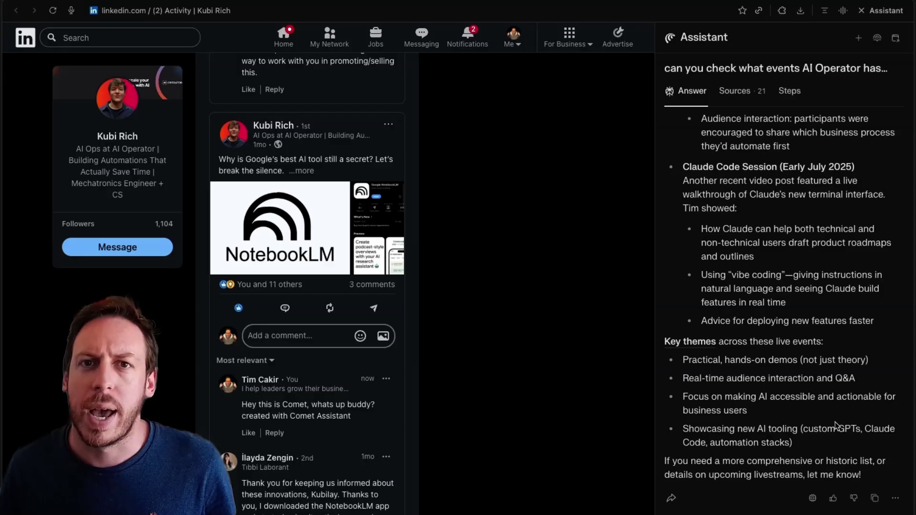
scroll(794, 440, "up", 5)
scroll(794, 439, "down", 5)
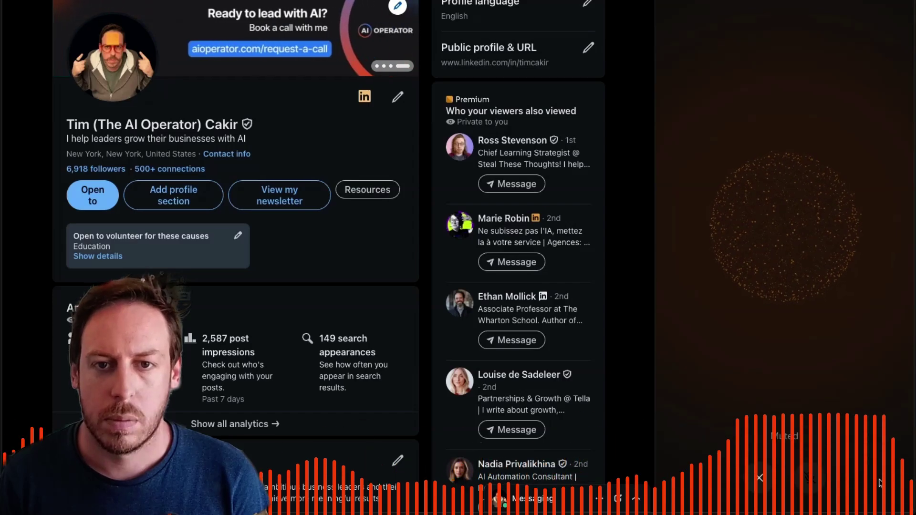
Unmute the microphone in the voice assistant session.
left_click(808, 478)
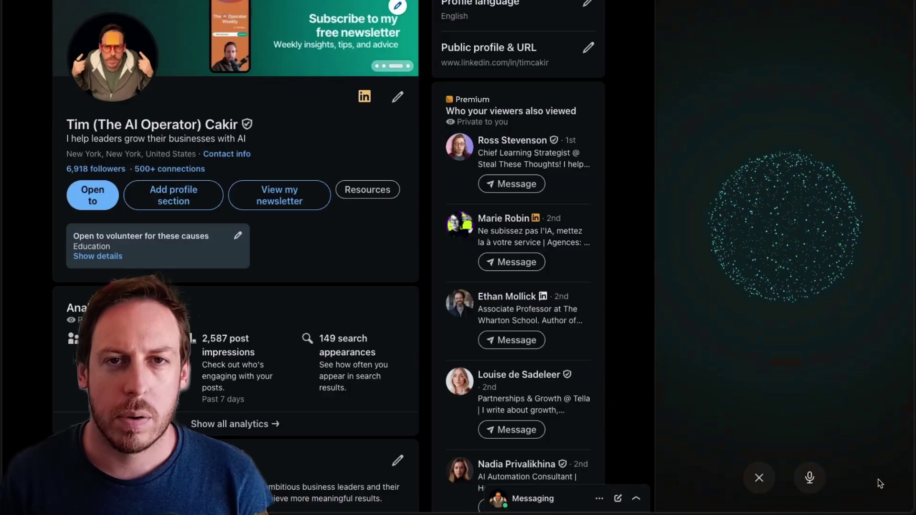